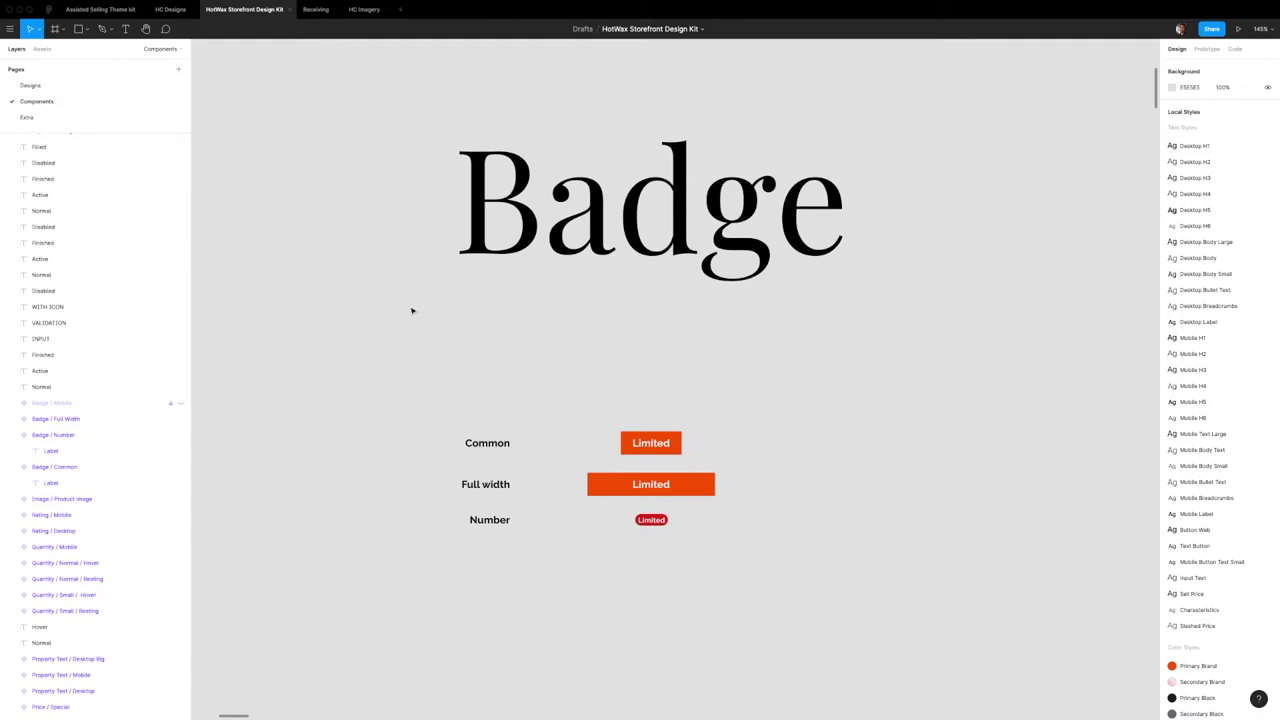
Step: Apply the sf-badge--full-width modifier to the Storybook badge
key("ctrl+Left")
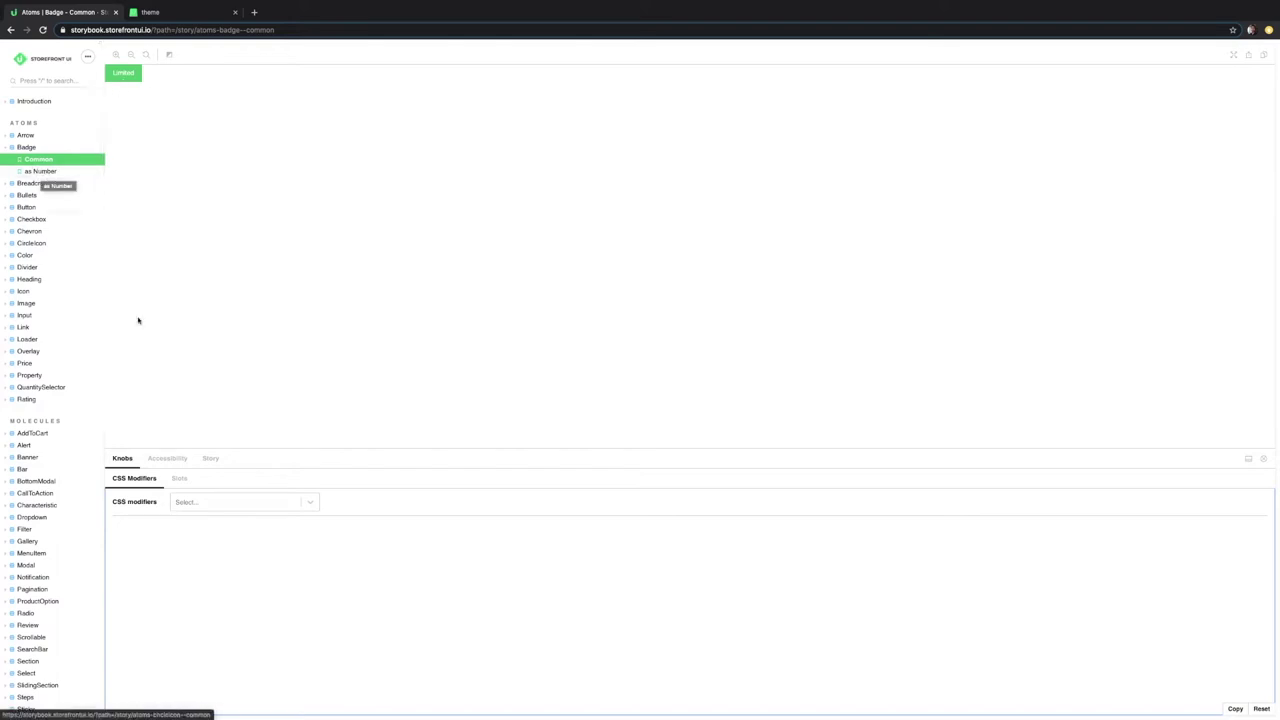
left_click(312, 505)
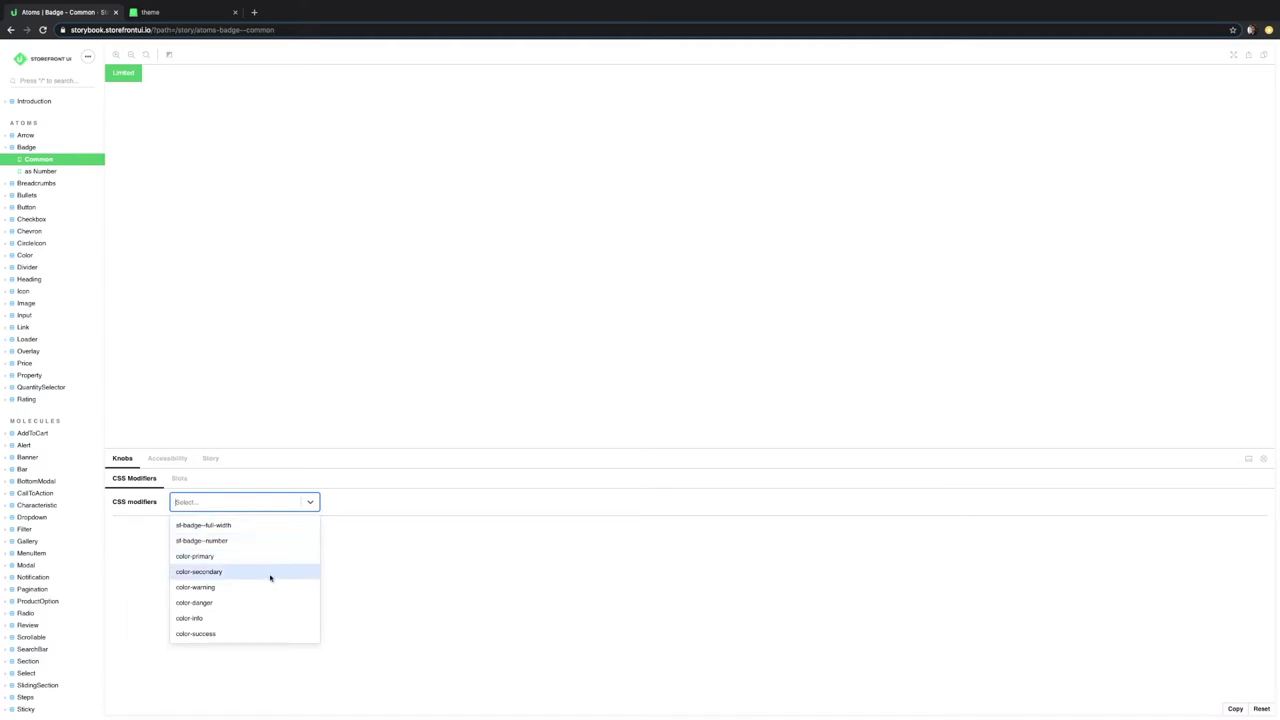
left_click(239, 530)
Step: Try sf-badge--number combined with full-width, then clear all modifiers back to plain
left_click(292, 502)
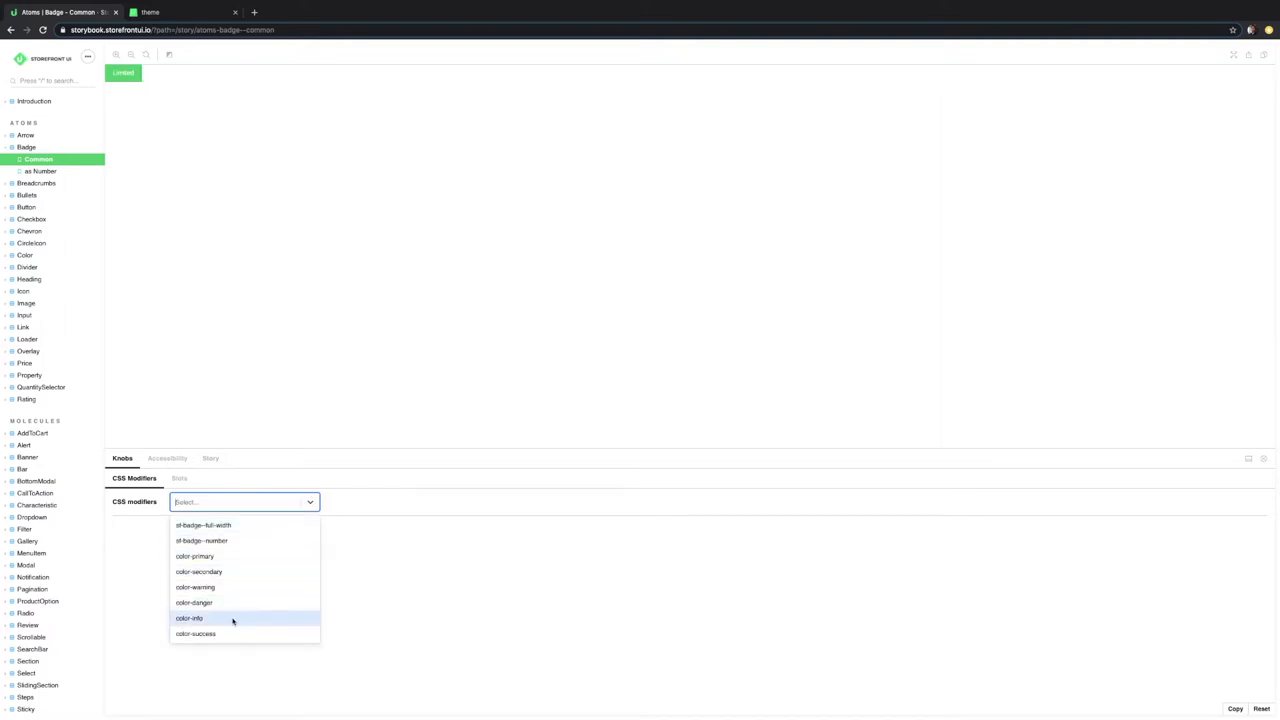
left_click(218, 541)
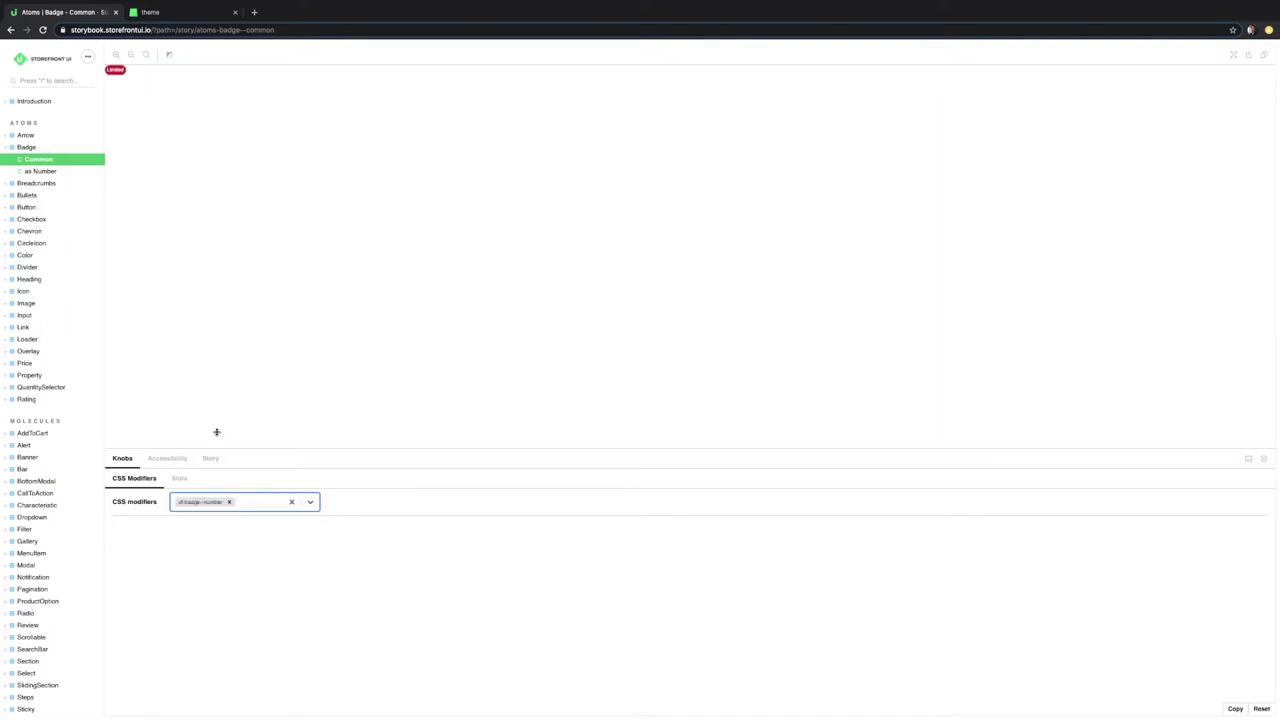
left_click(310, 502)
left_click(275, 528)
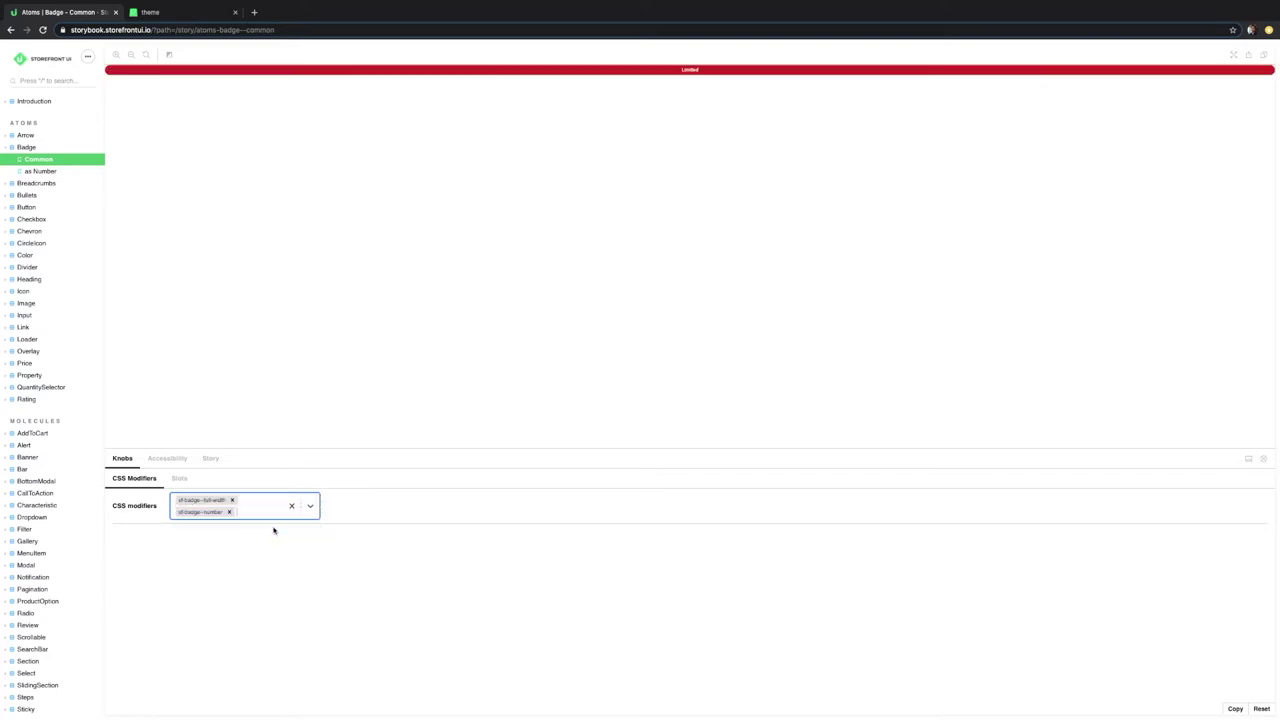
left_click(292, 507)
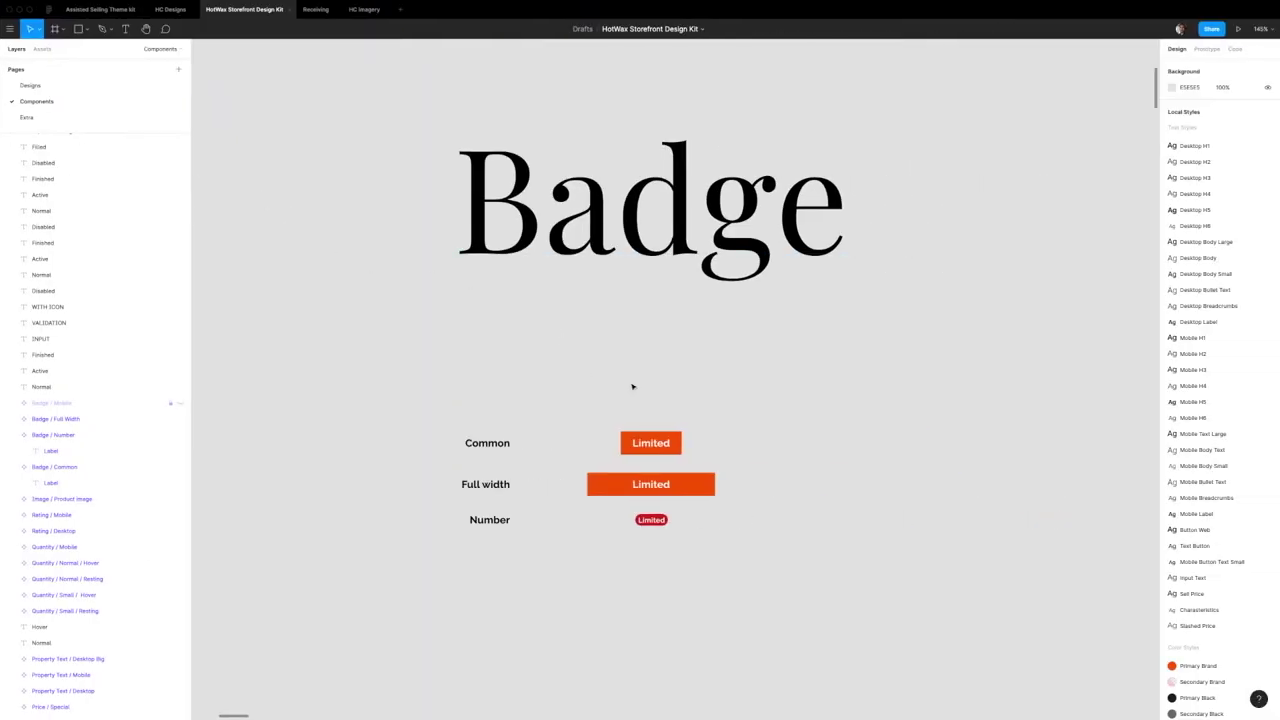
left_click(634, 442)
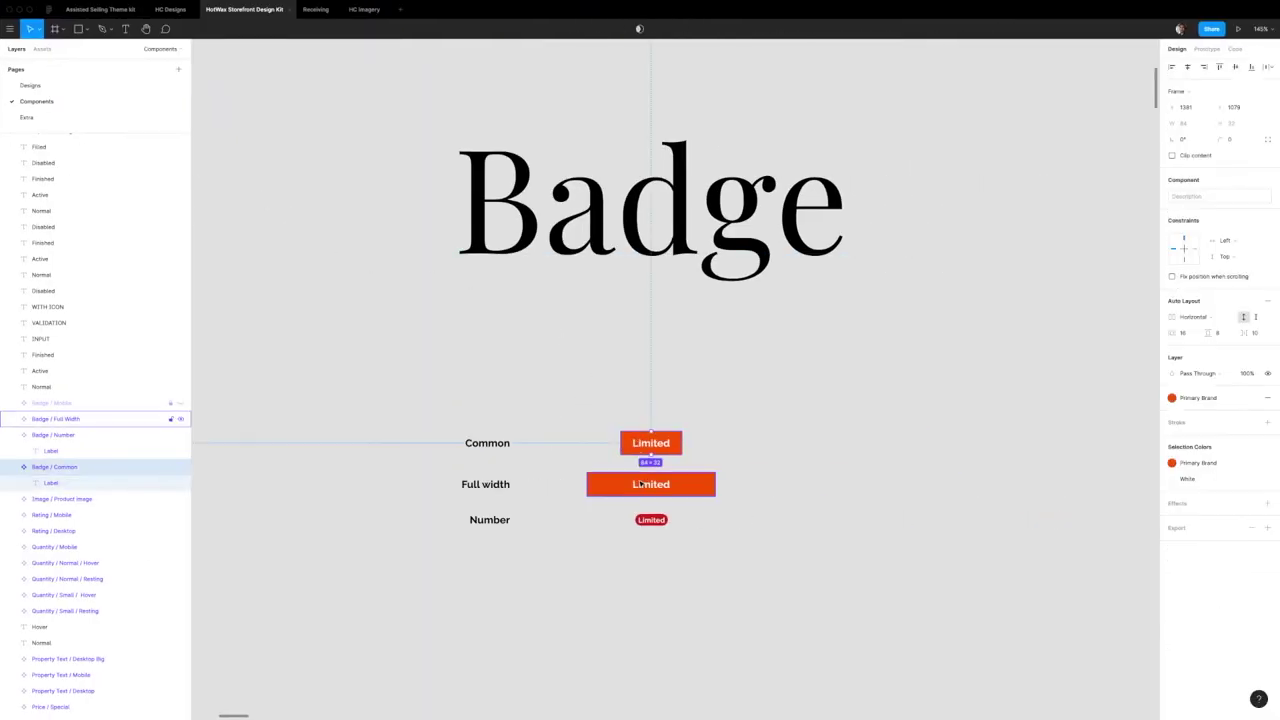
left_click(650, 484)
left_click(650, 520)
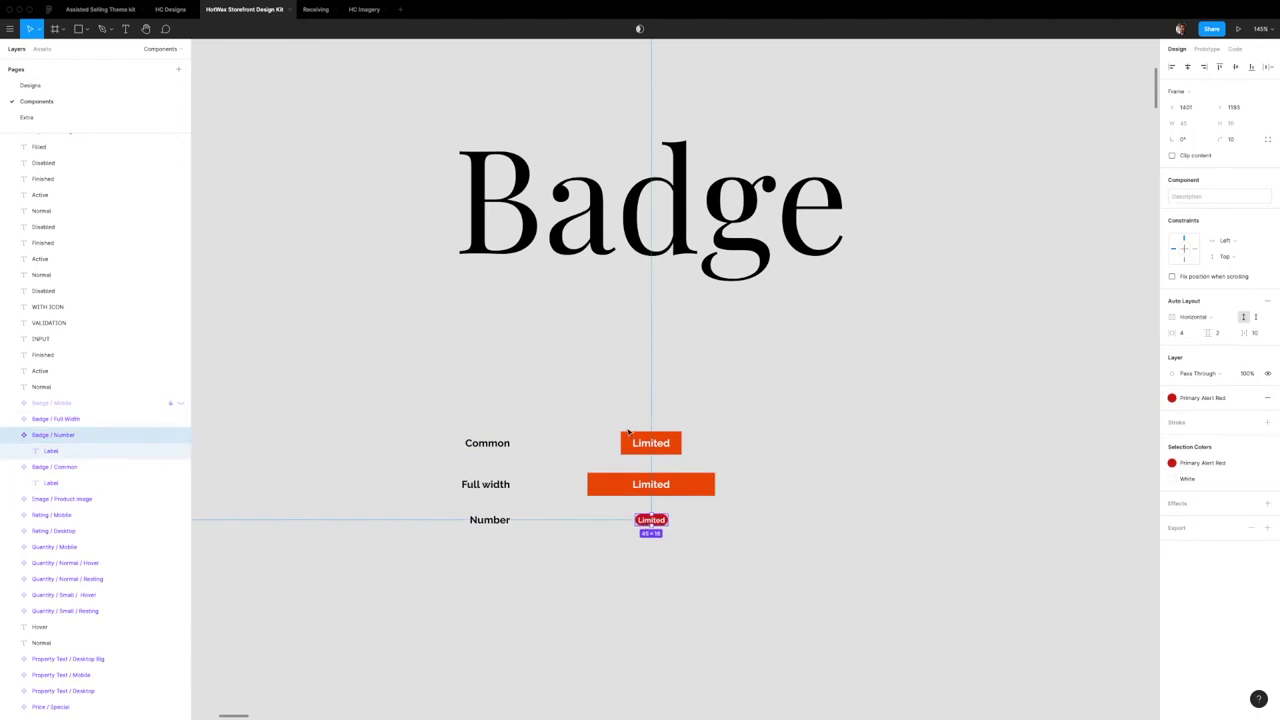
left_click(600, 438)
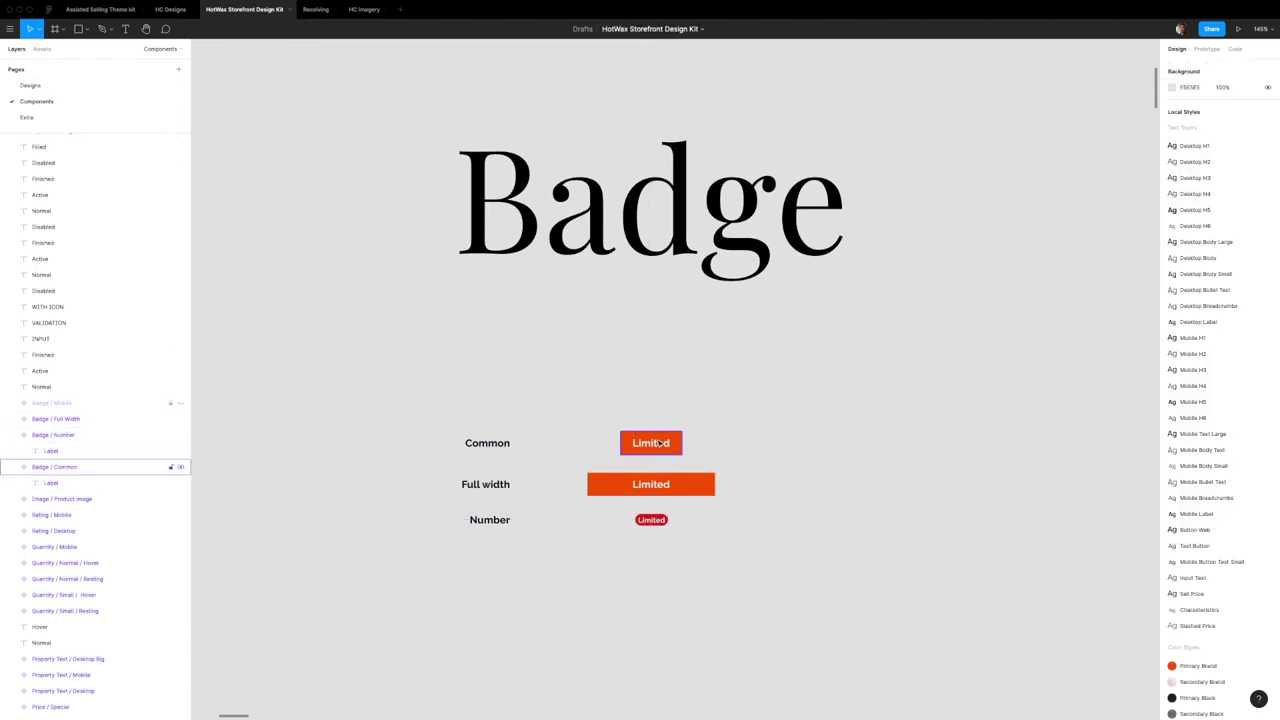
left_click(657, 442)
key("shift+Tab")
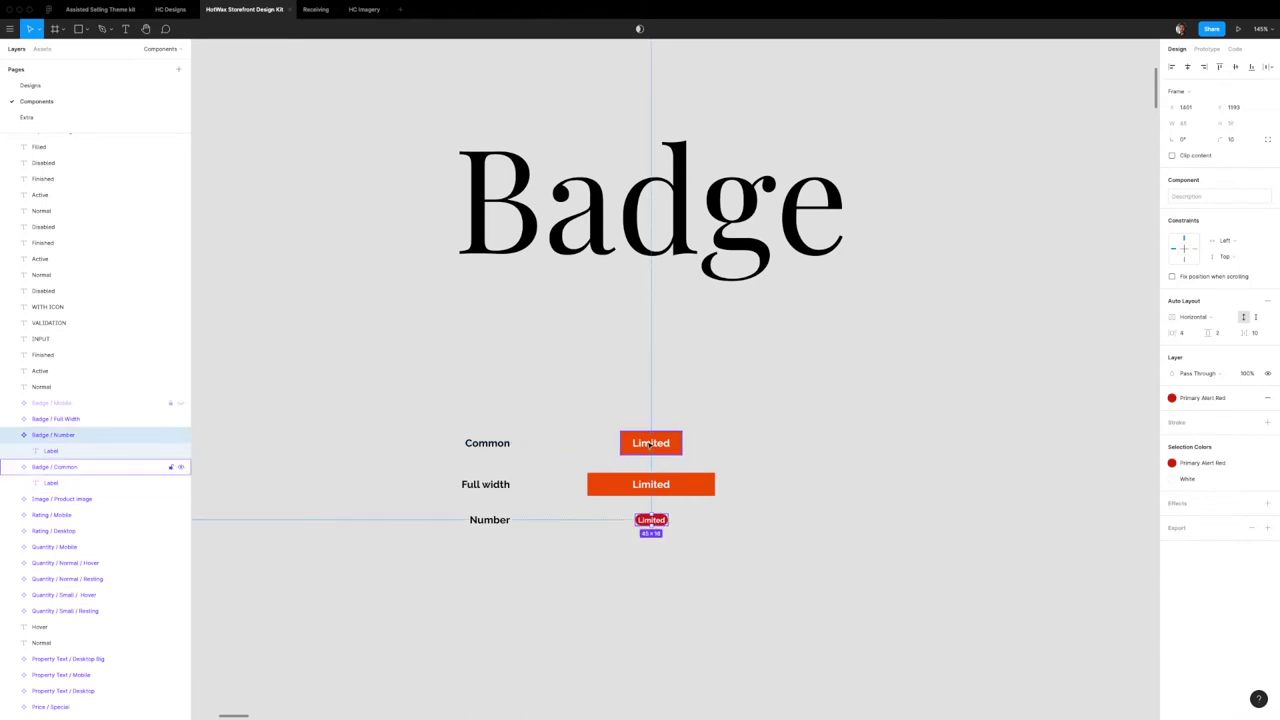
left_click(650, 443)
double_click(649, 444)
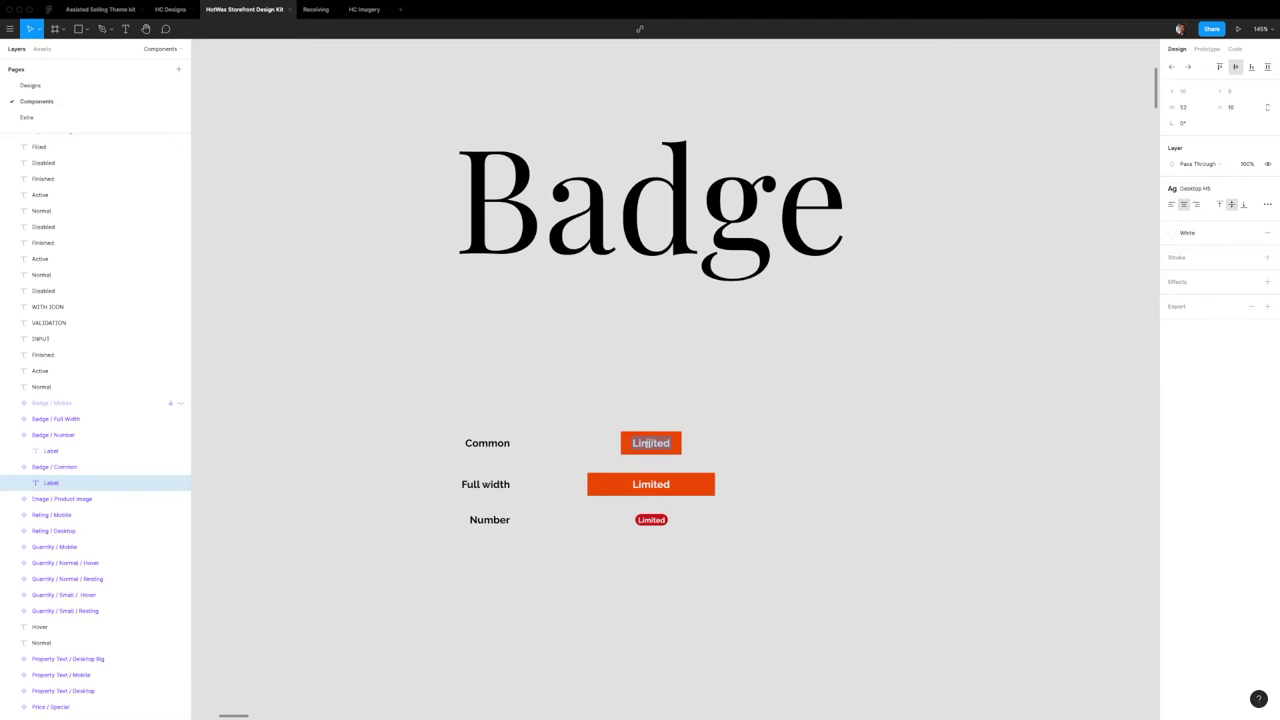
type("50")
type("%")
key("ctrl+z")
key("ctrl+z")
left_click(652, 520)
double_click(652, 520)
type("50%")
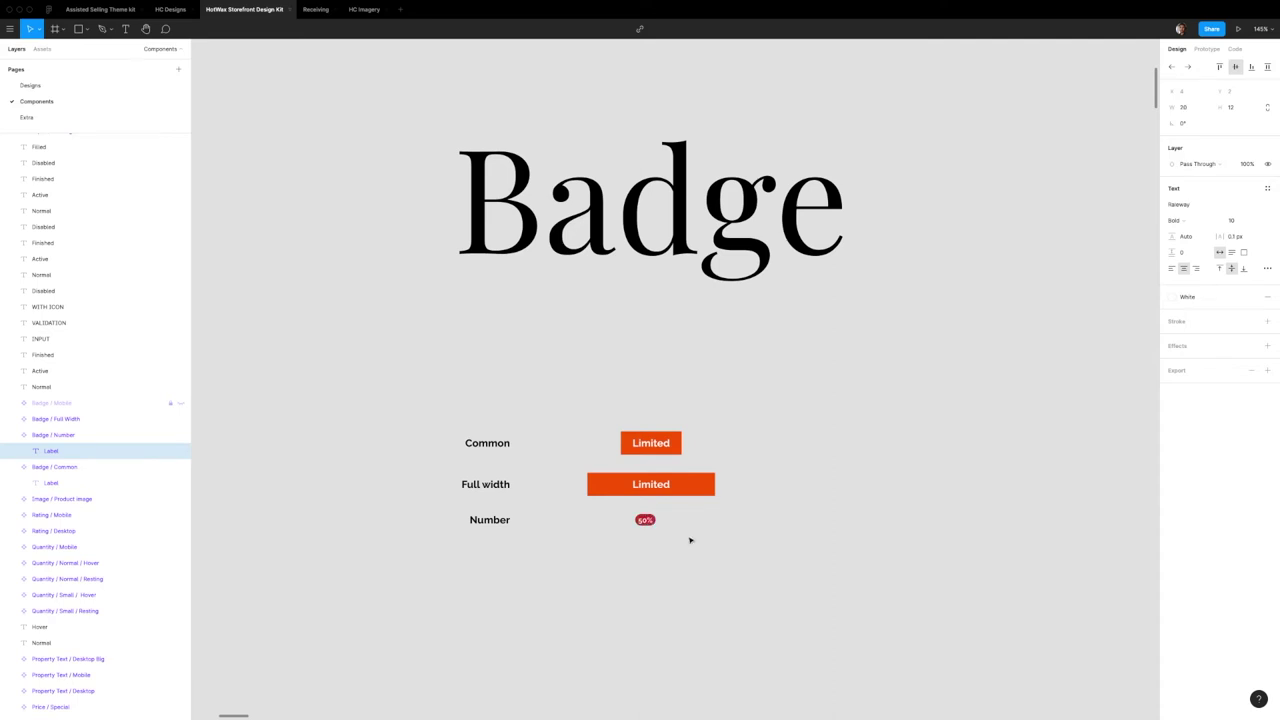
key("ctrl+z")
key("ctrl+z")
left_click(676, 484)
left_click_drag(715, 480, 1060, 479)
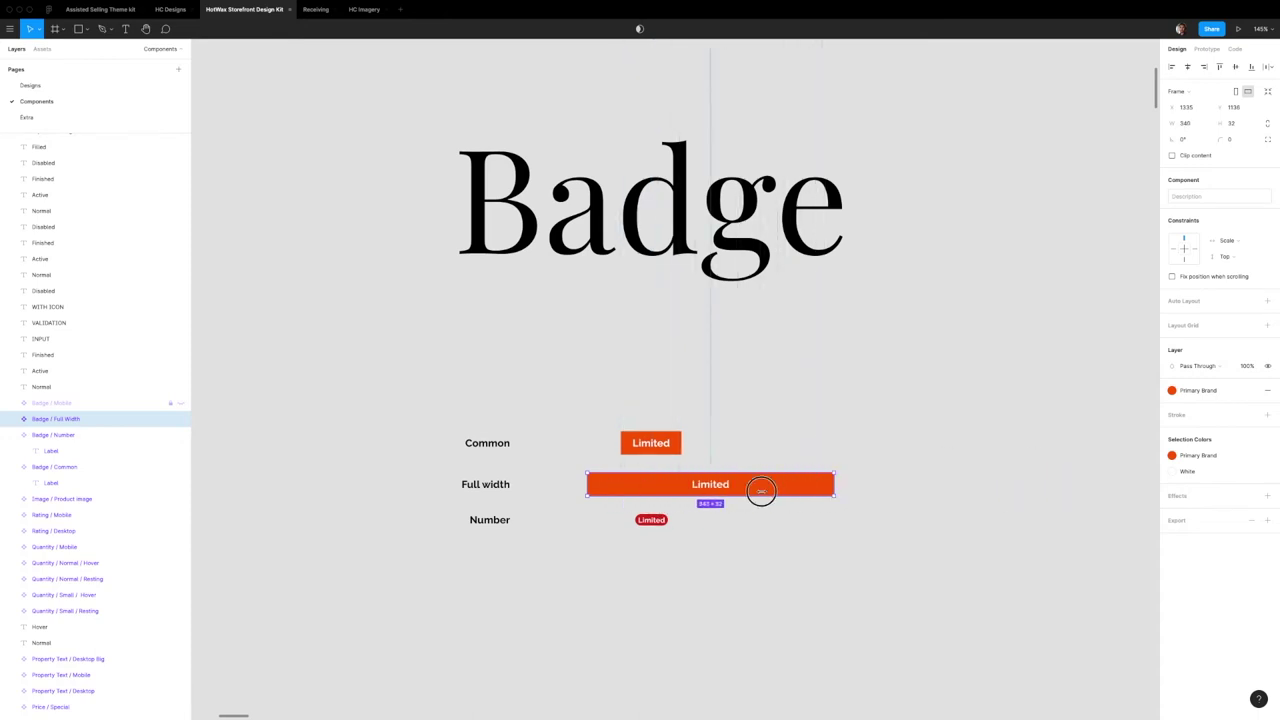
left_click_drag(1060, 479, 930, 480)
key("Escape")
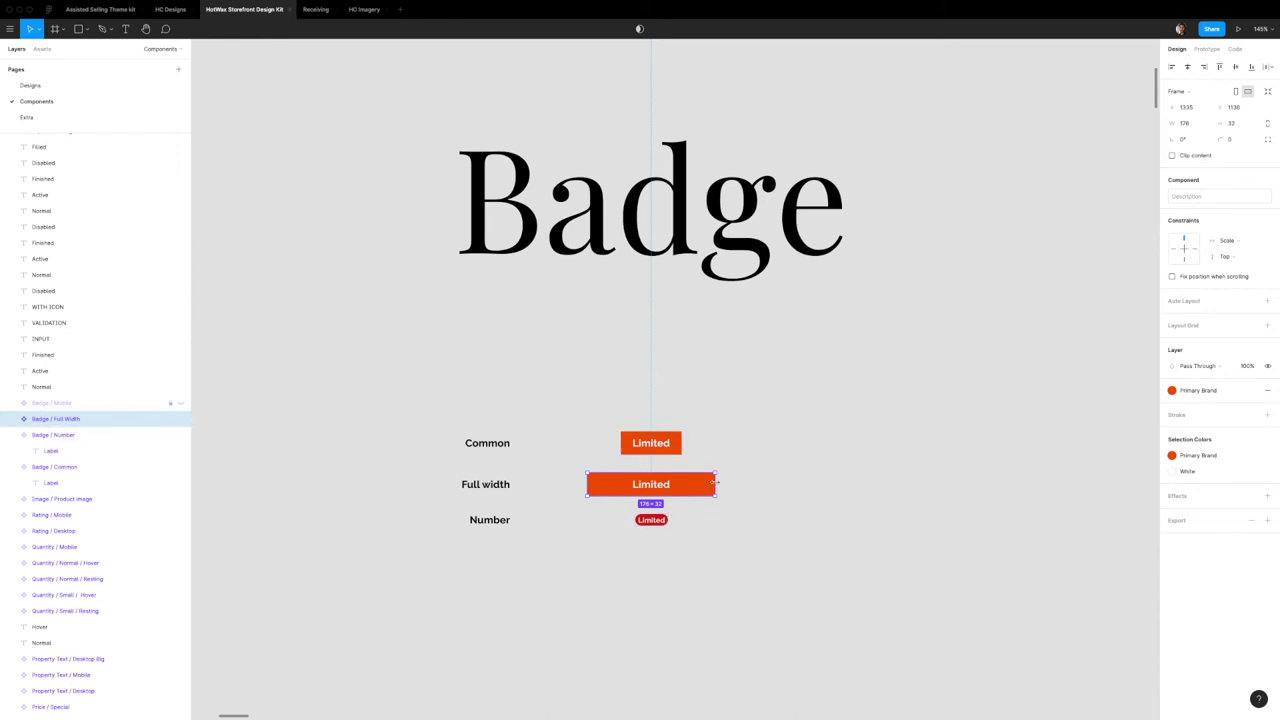
left_click(724, 468)
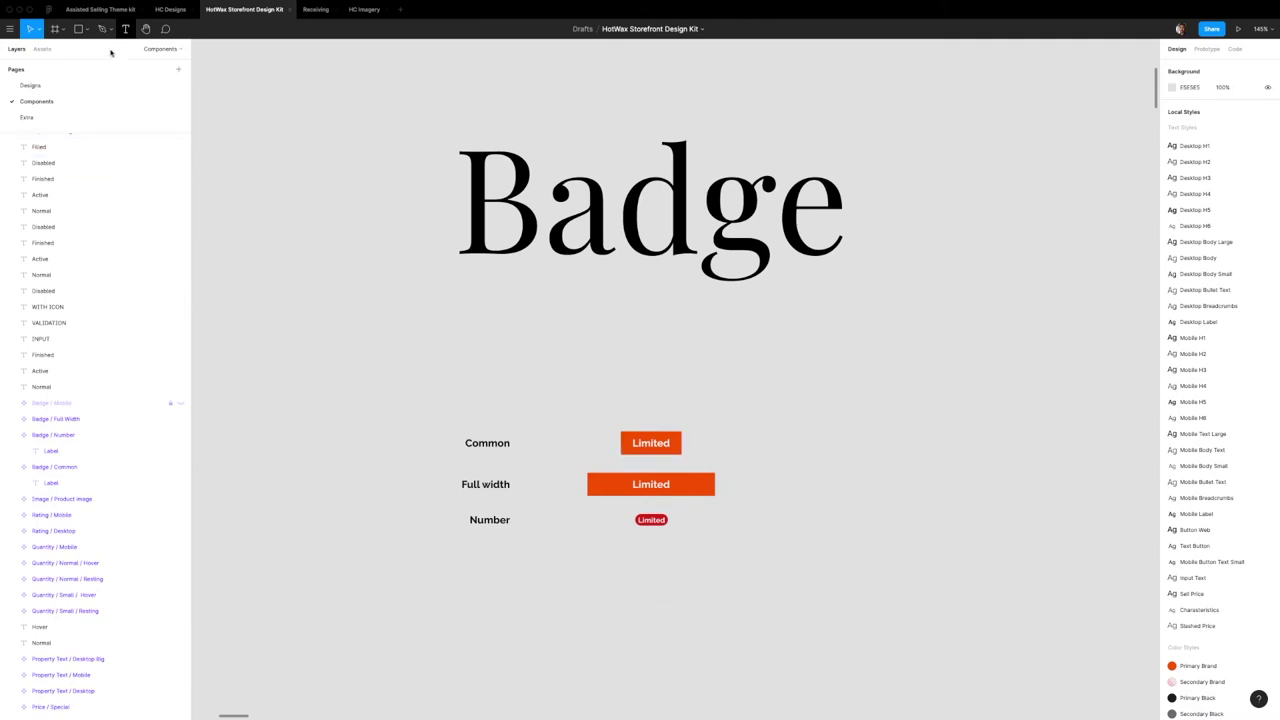
Step: Open Figma's Designs page showing the Product Listing grid of dress cards
left_click(38, 85)
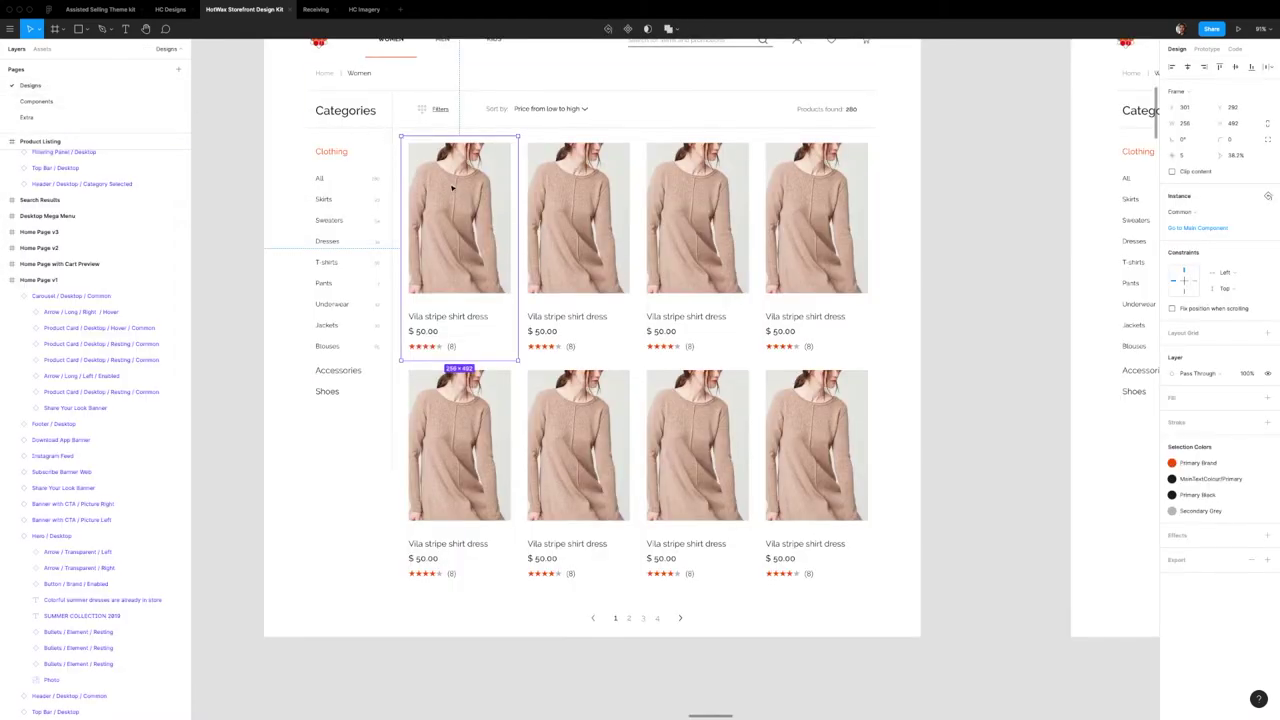
Step: View Storybook's ProductCard Common story with the -50% Cotton Sweater, then return to Figma
key("super+Tab")
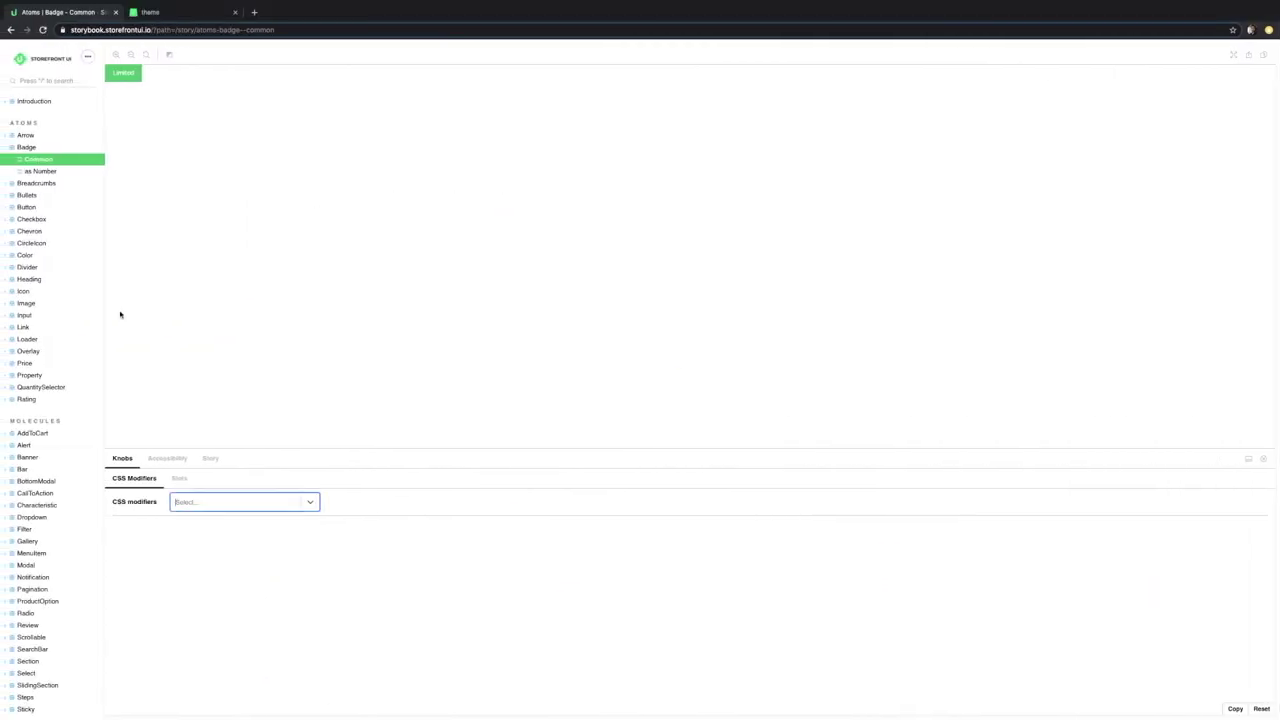
scroll(37, 430, "down", 3)
scroll(40, 430, "down", 2)
left_click(36, 428)
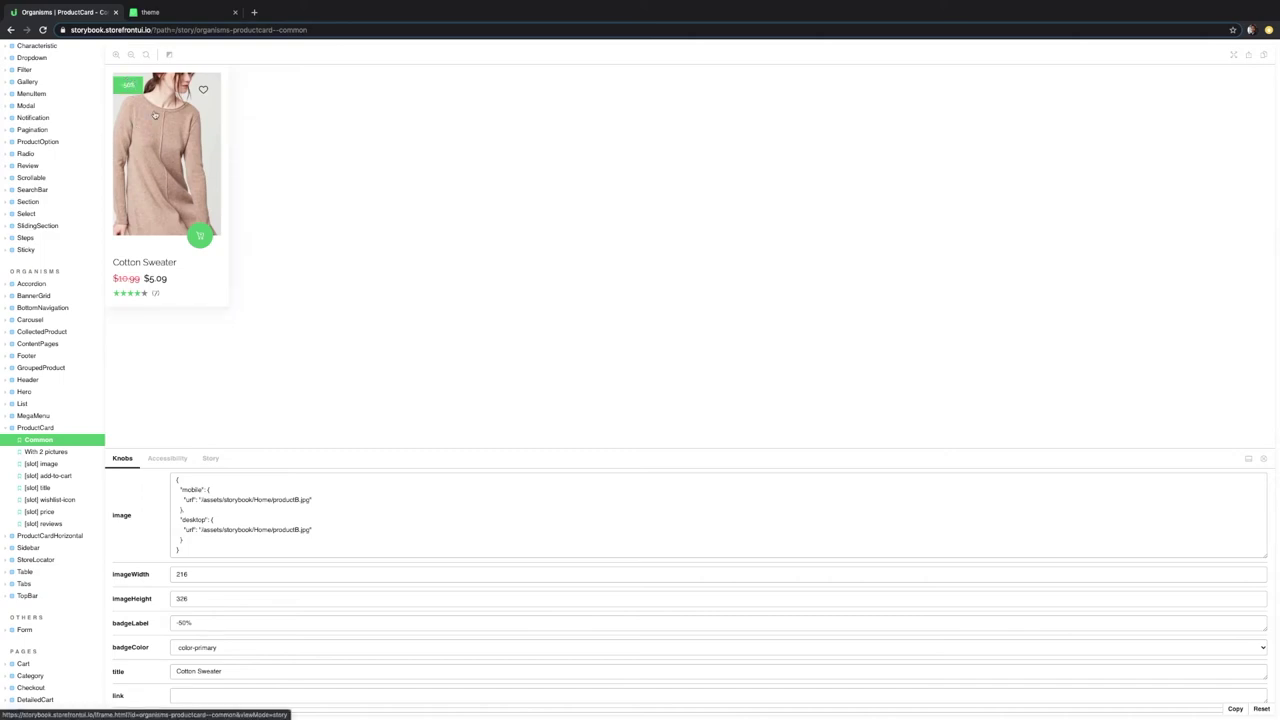
key("ctrl+Right")
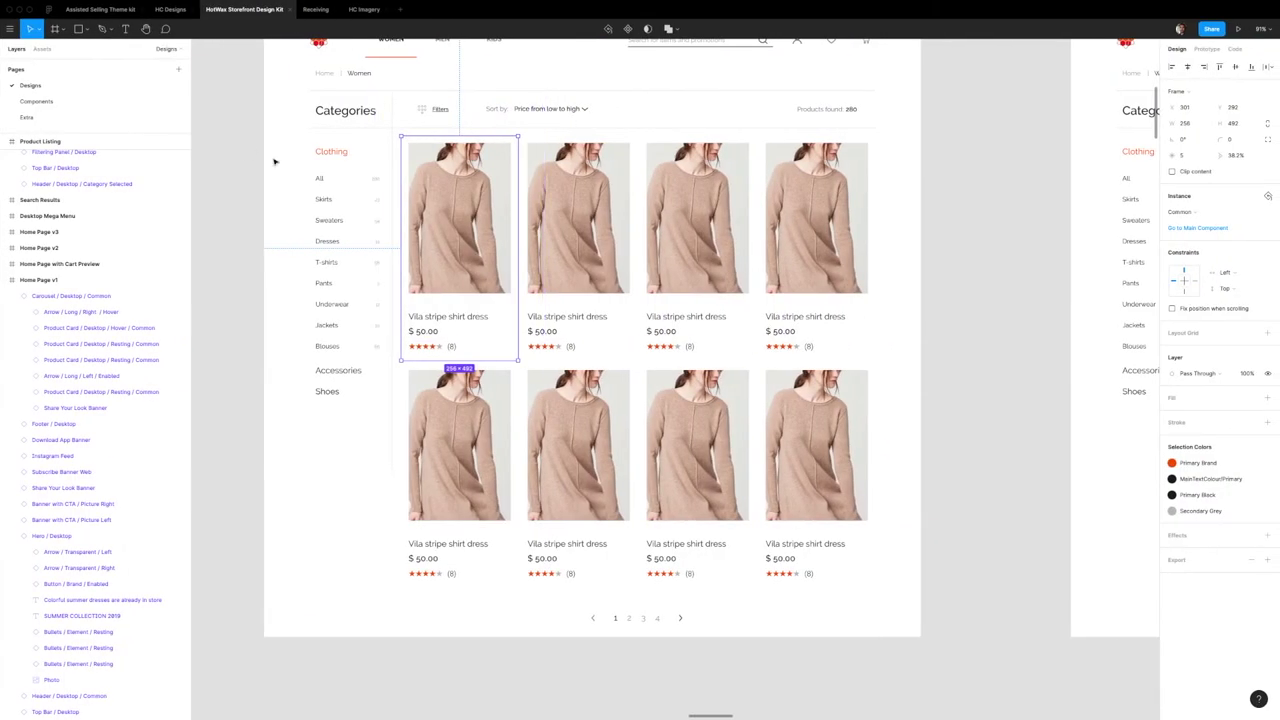
Step: Expand the first product card's layers to reach its Badge / Common Label layer
left_click(451, 226)
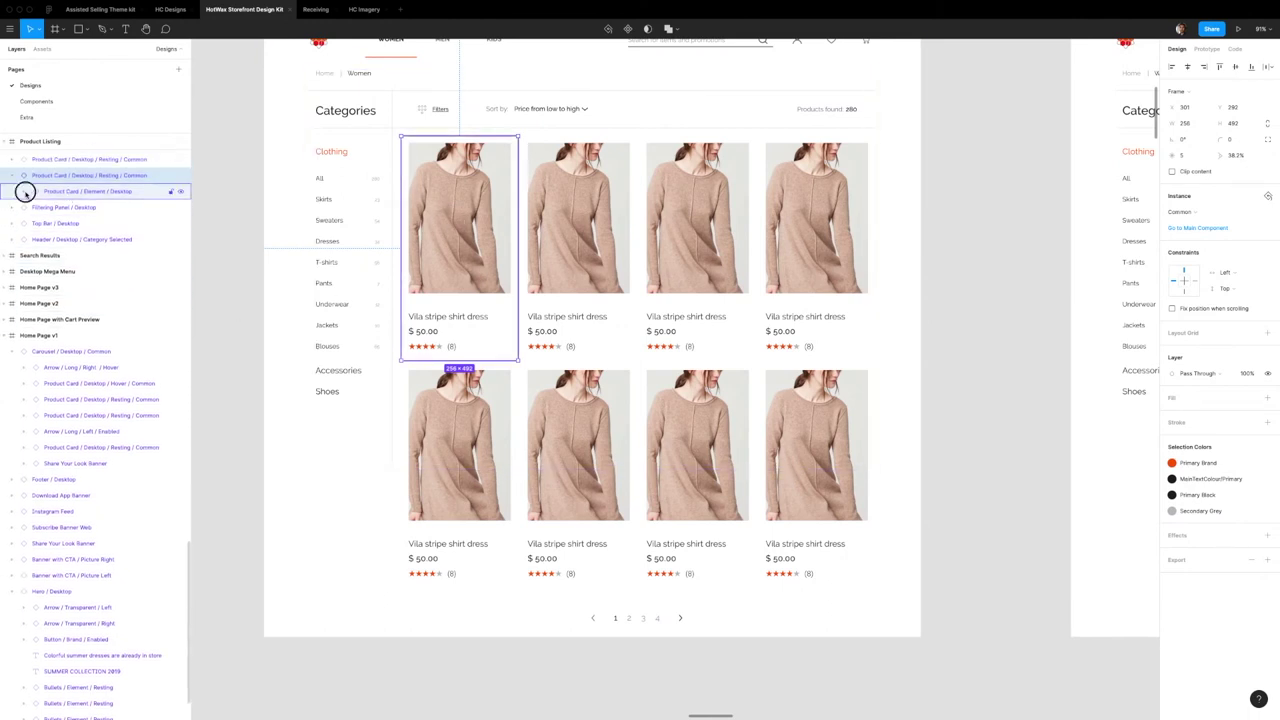
left_click(27, 193)
left_click(181, 208)
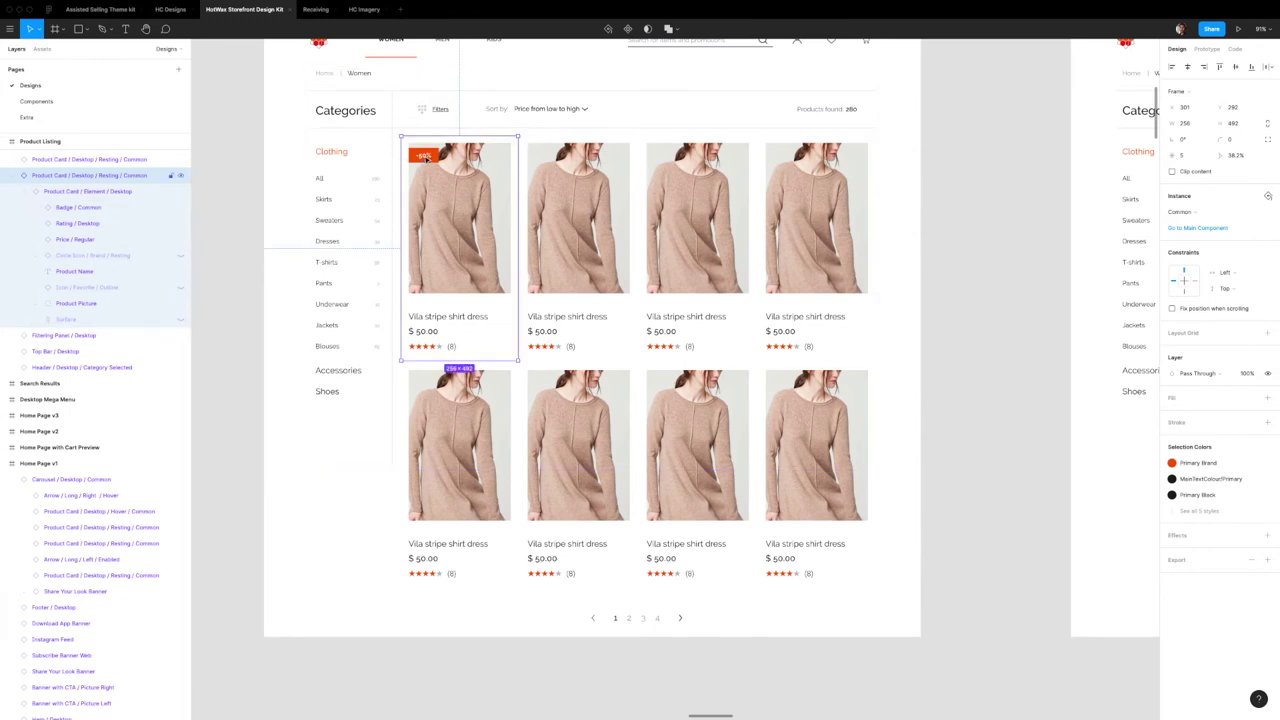
double_click(425, 157)
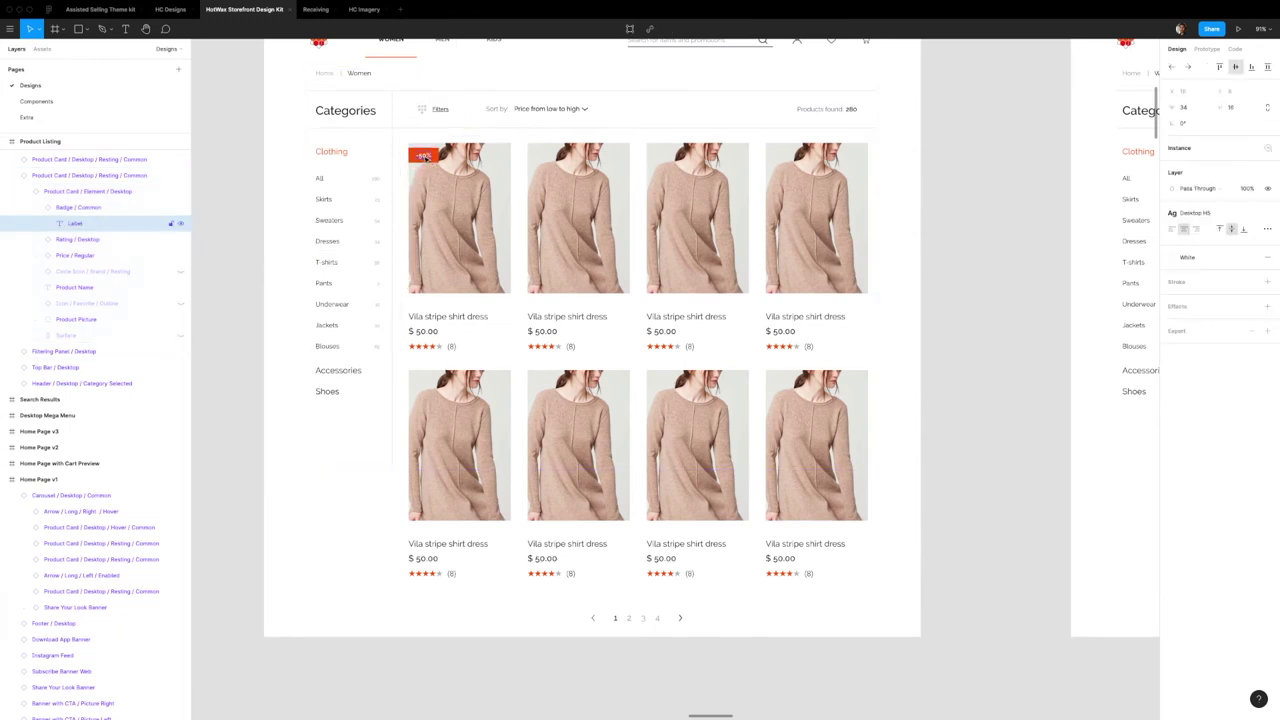
Step: Change the badge label from '-50%' to 'Limited' and select the badge
double_click(424, 157)
type("4")
key("BackSpace")
type("Limit")
type("ed")
scroll(449, 146, "up", 2)
scroll(445, 160, "up", 3)
scroll(438, 190, "up", 3)
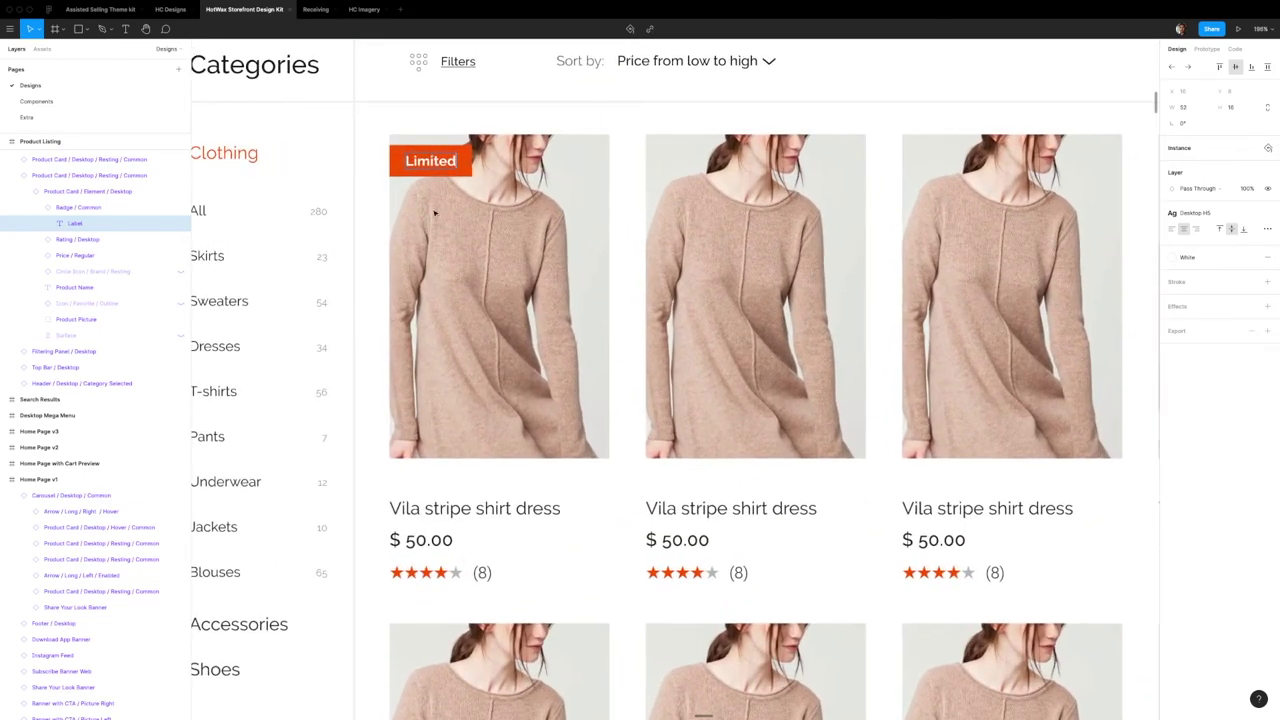
left_click(430, 192)
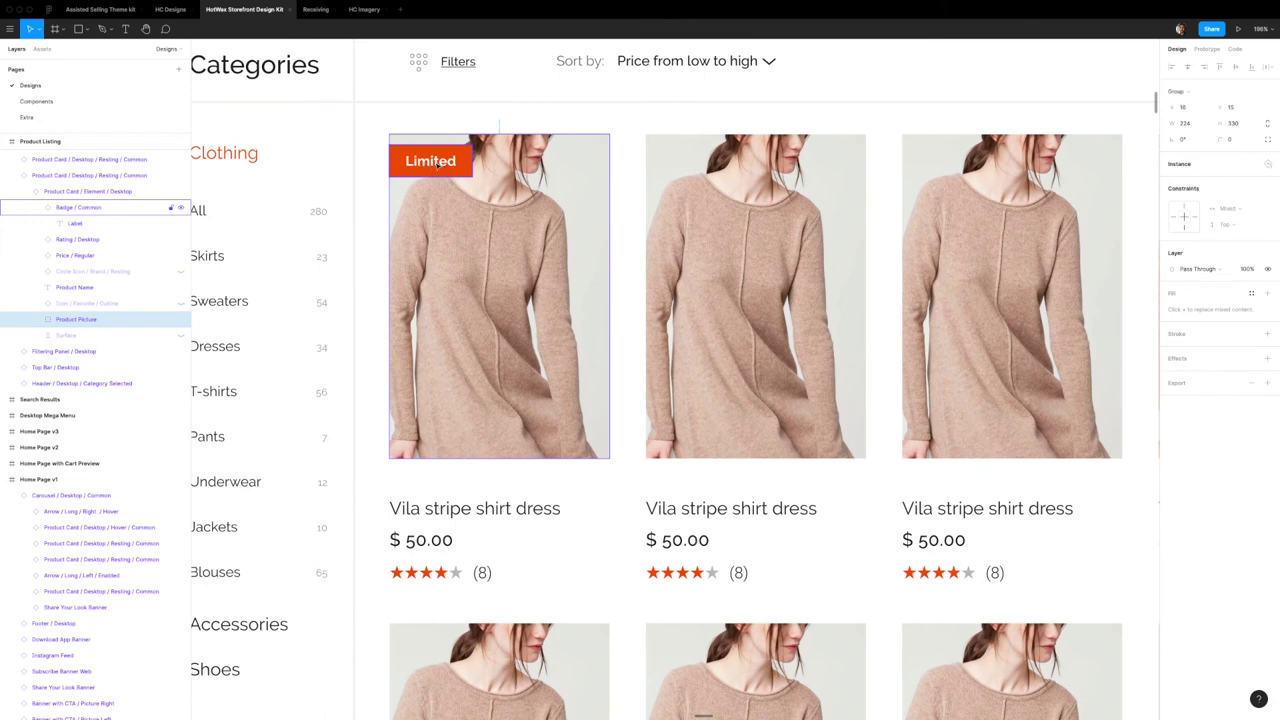
left_click(433, 167)
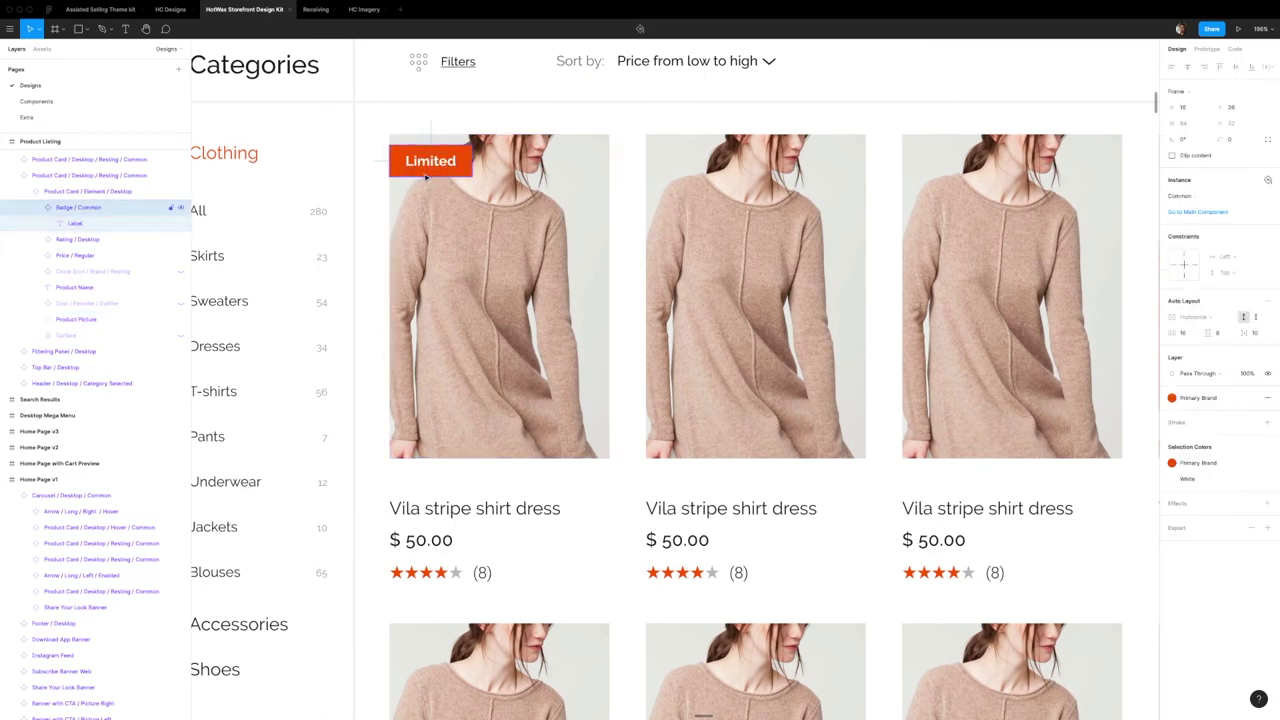
Step: Look through the product card's instance swap and options lists without changing anything
left_click(24, 191)
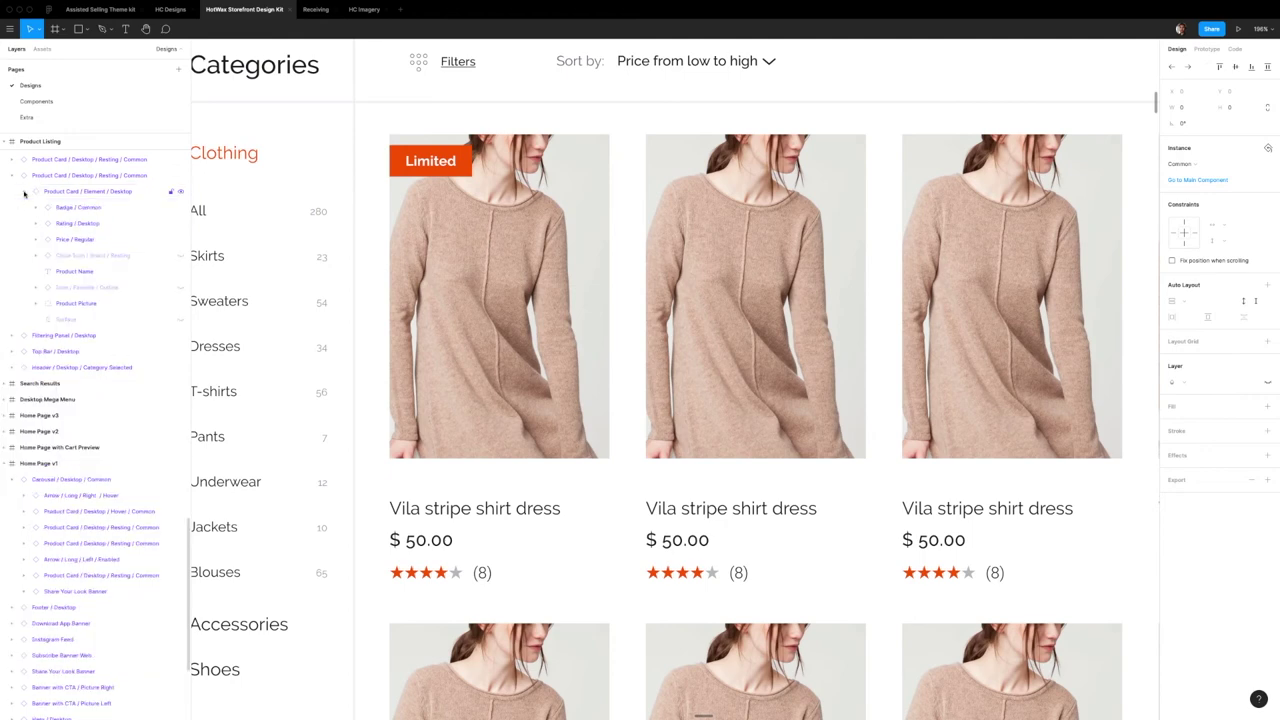
left_click(97, 193)
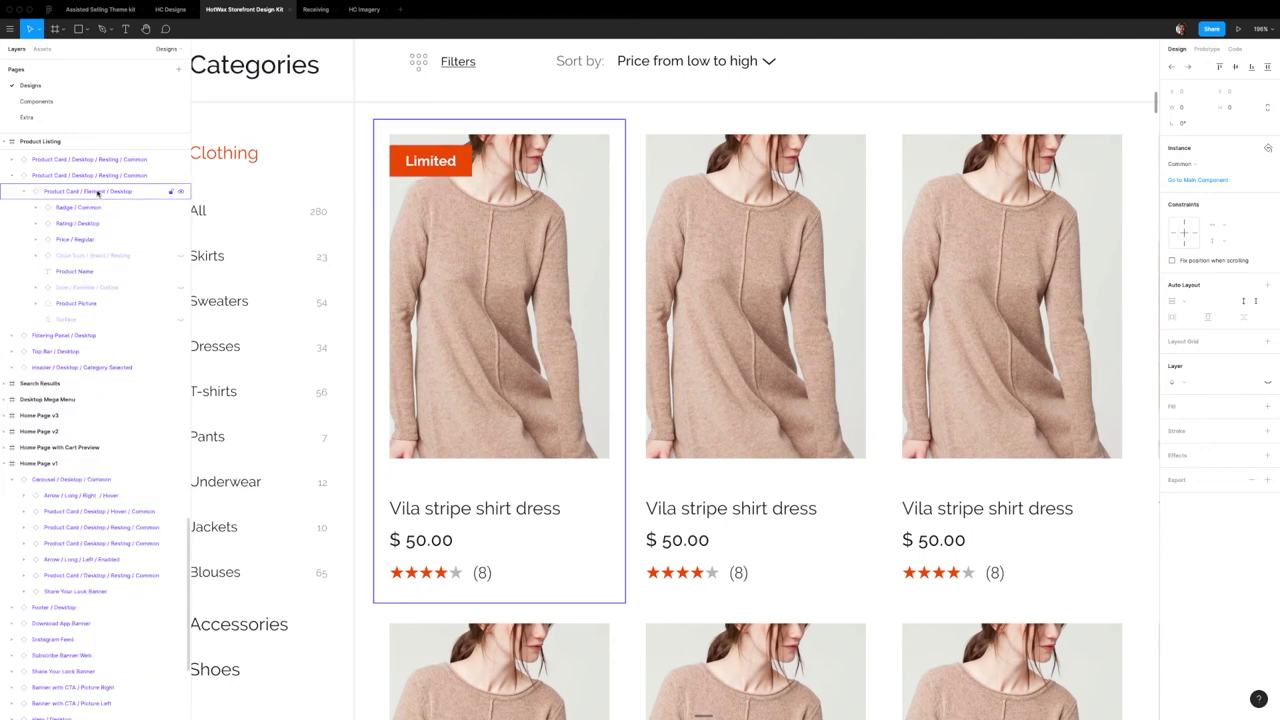
left_click(1190, 213)
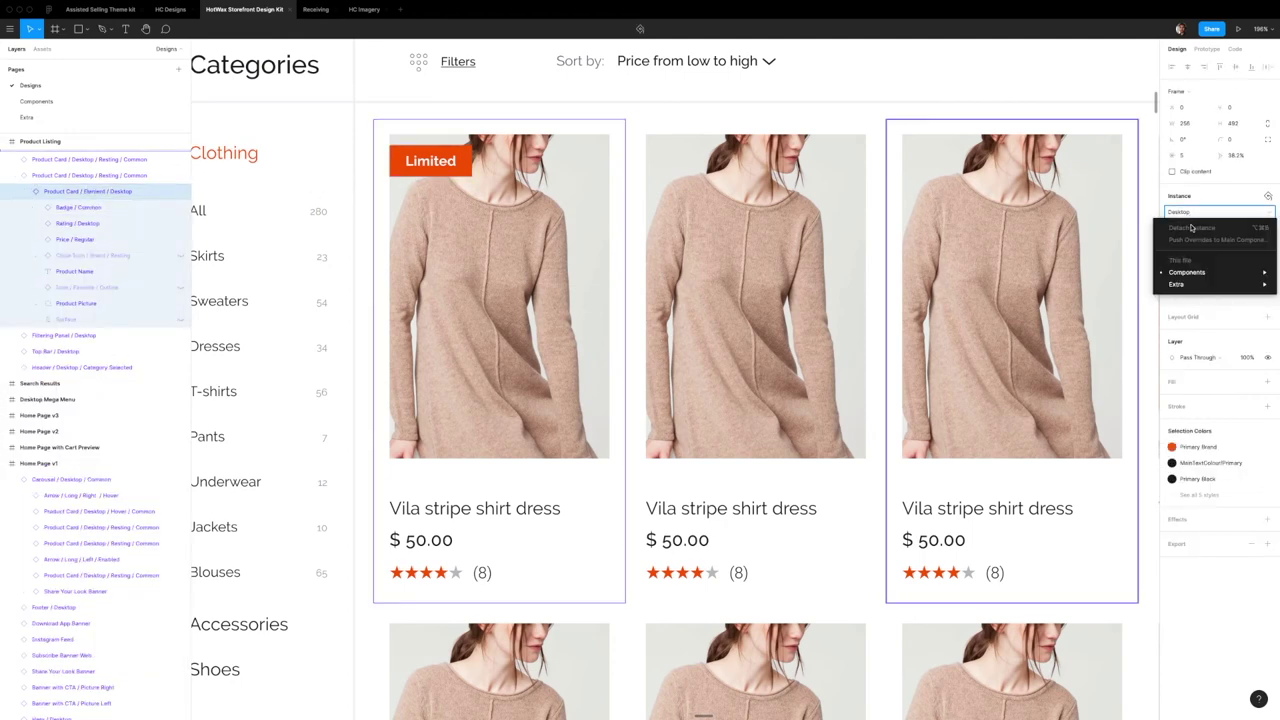
key("Escape")
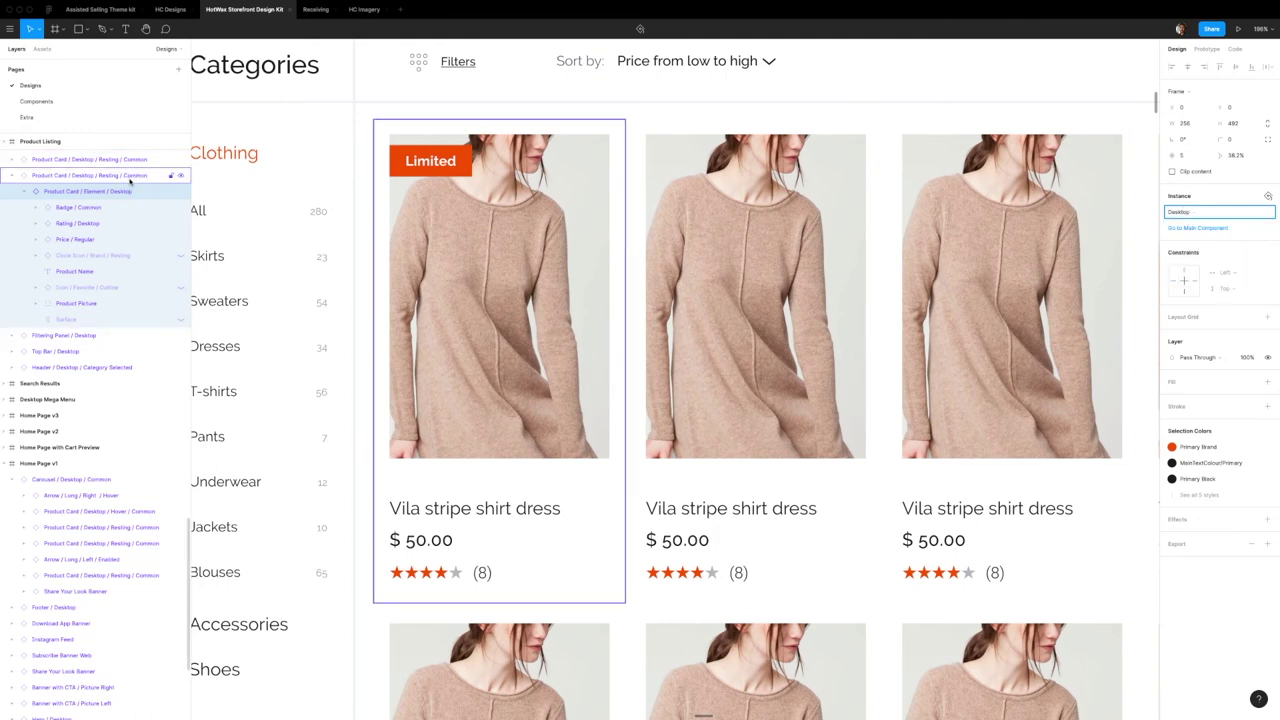
left_click(120, 176)
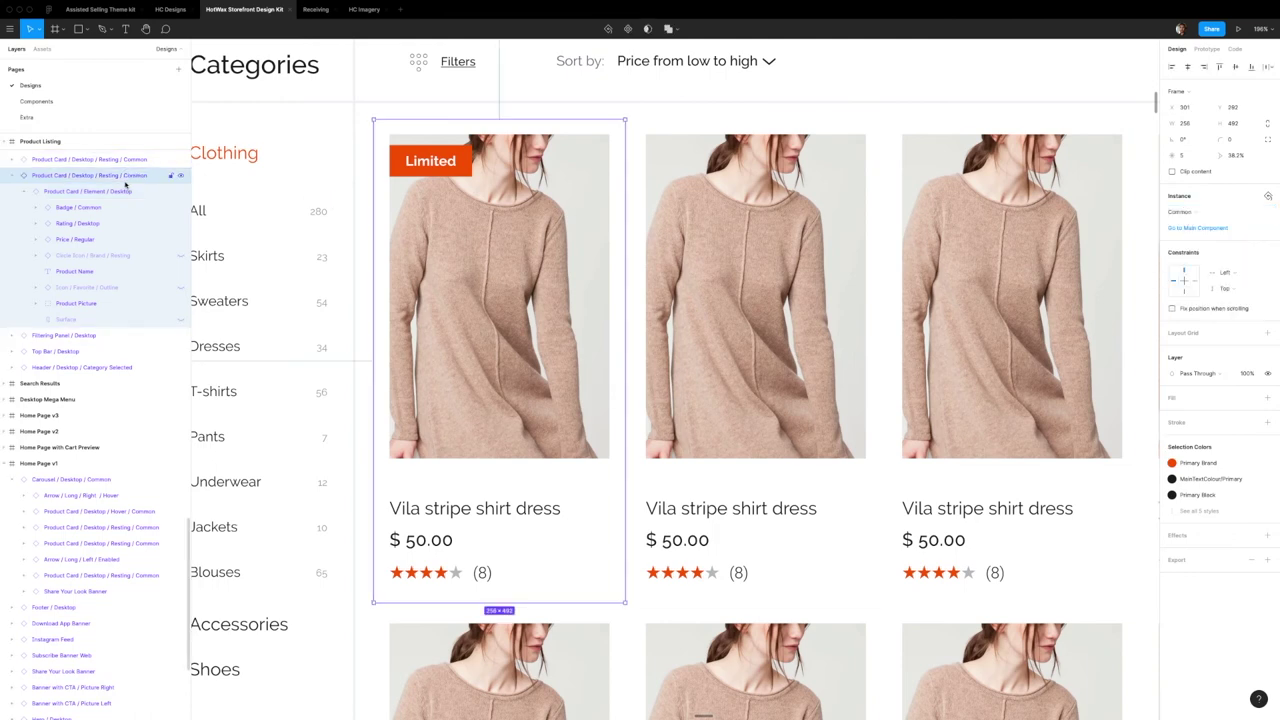
left_click(1186, 213)
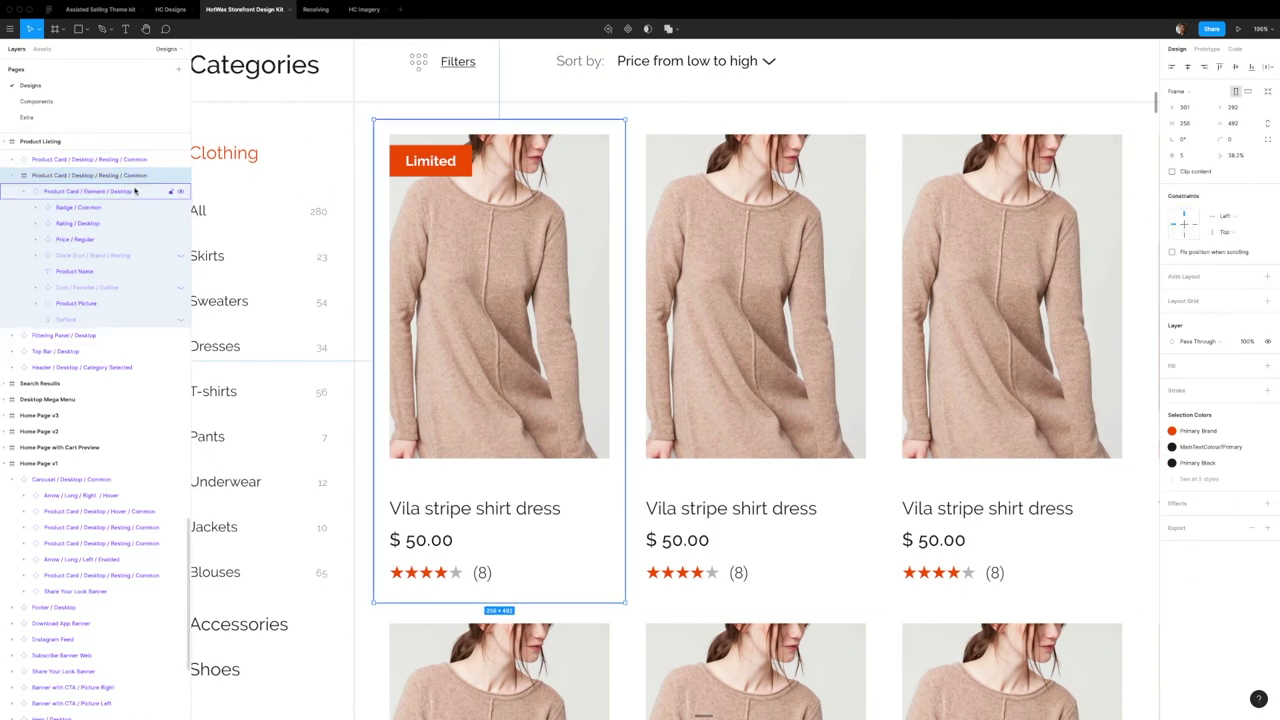
key("Return")
left_click(1176, 212)
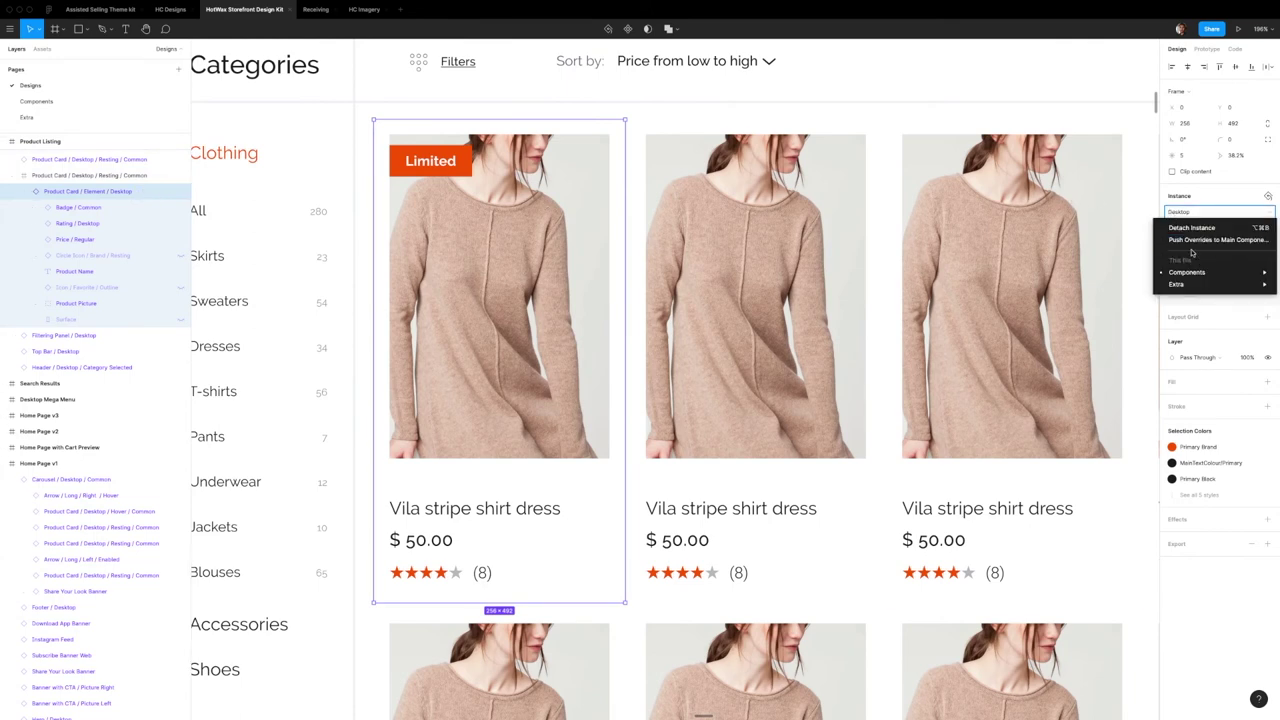
left_click(1196, 228)
Step: Swap the Limited badge to Full Width, stretch it across the photo, then hug its label
left_click(110, 207)
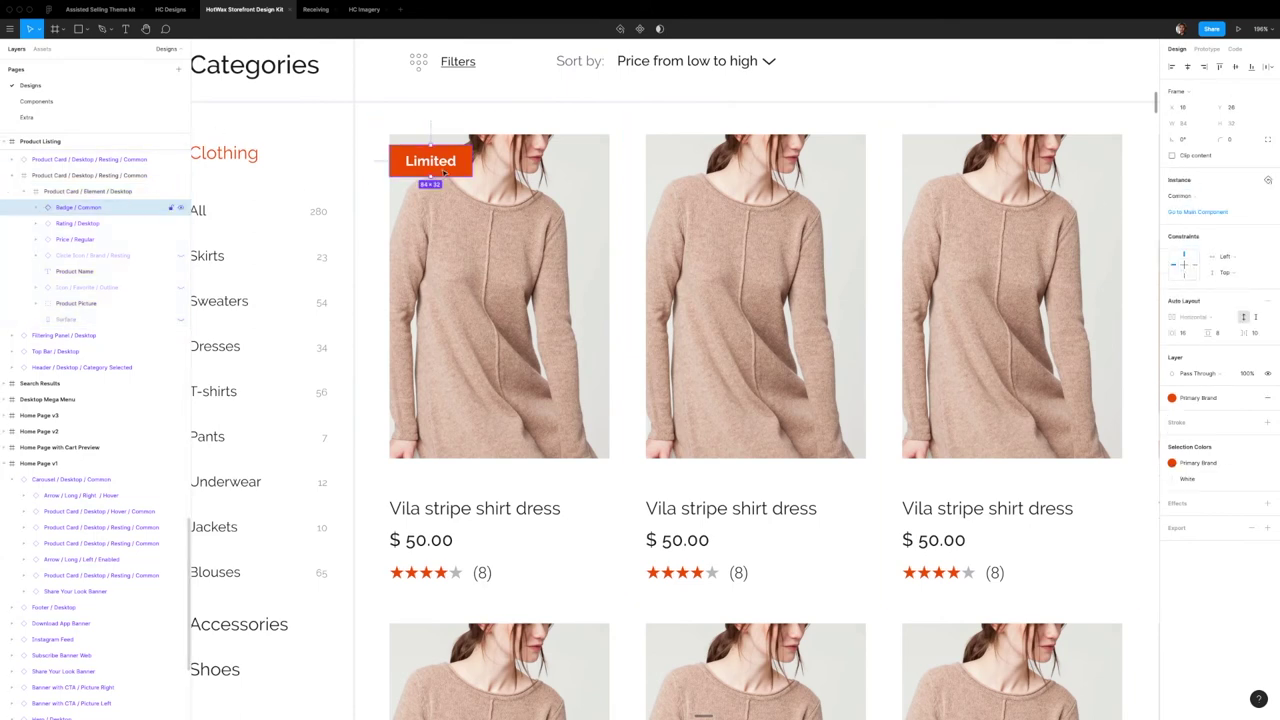
left_click(1180, 196)
left_click(1183, 268)
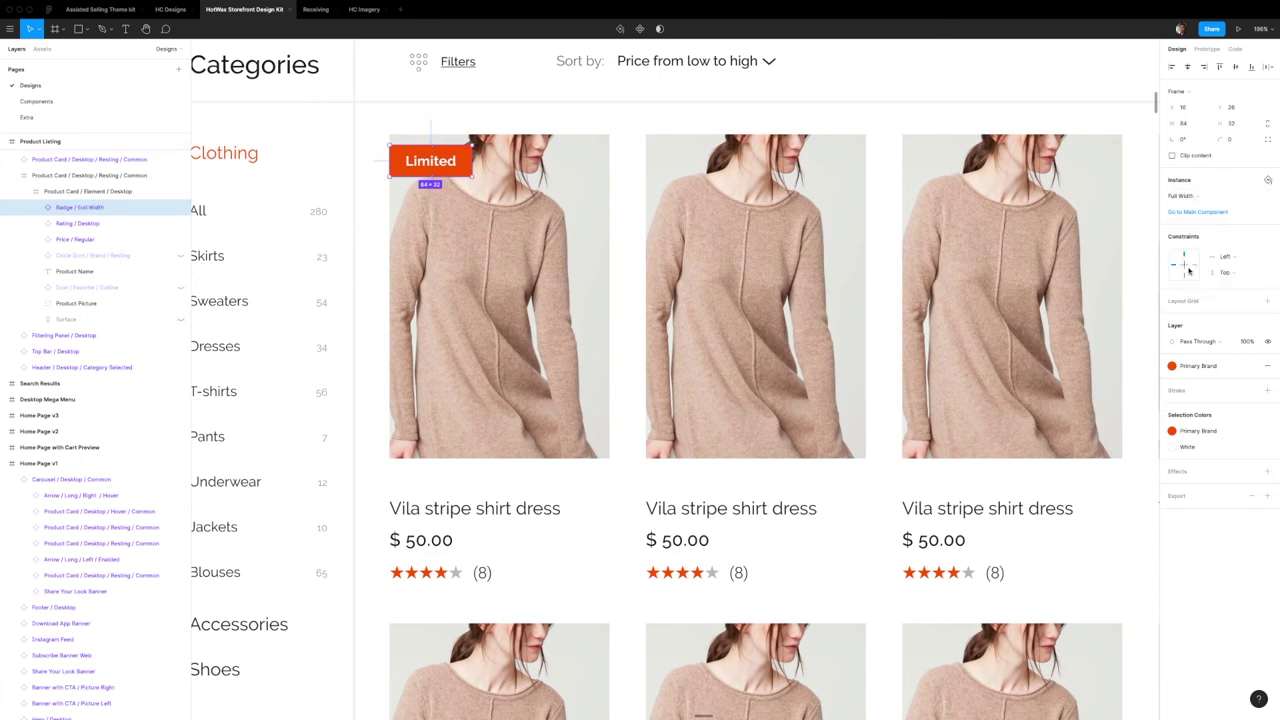
left_click_drag(472, 158, 610, 150)
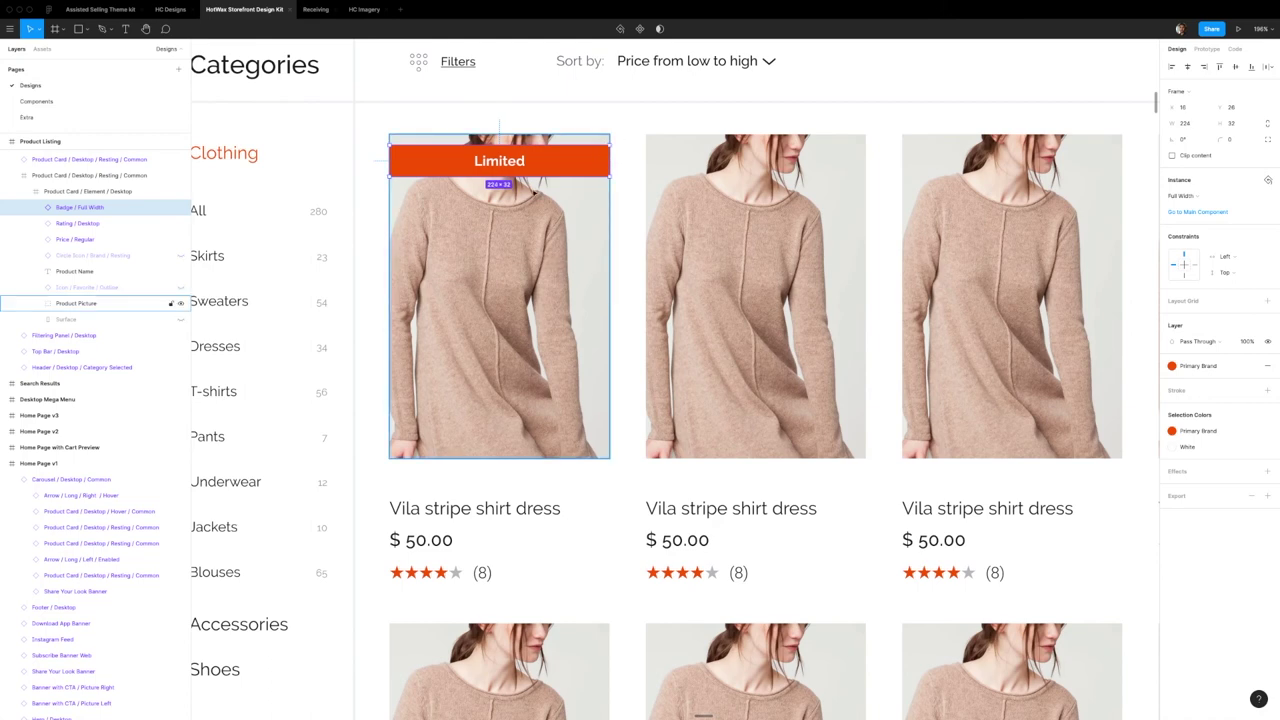
double_click(605, 158)
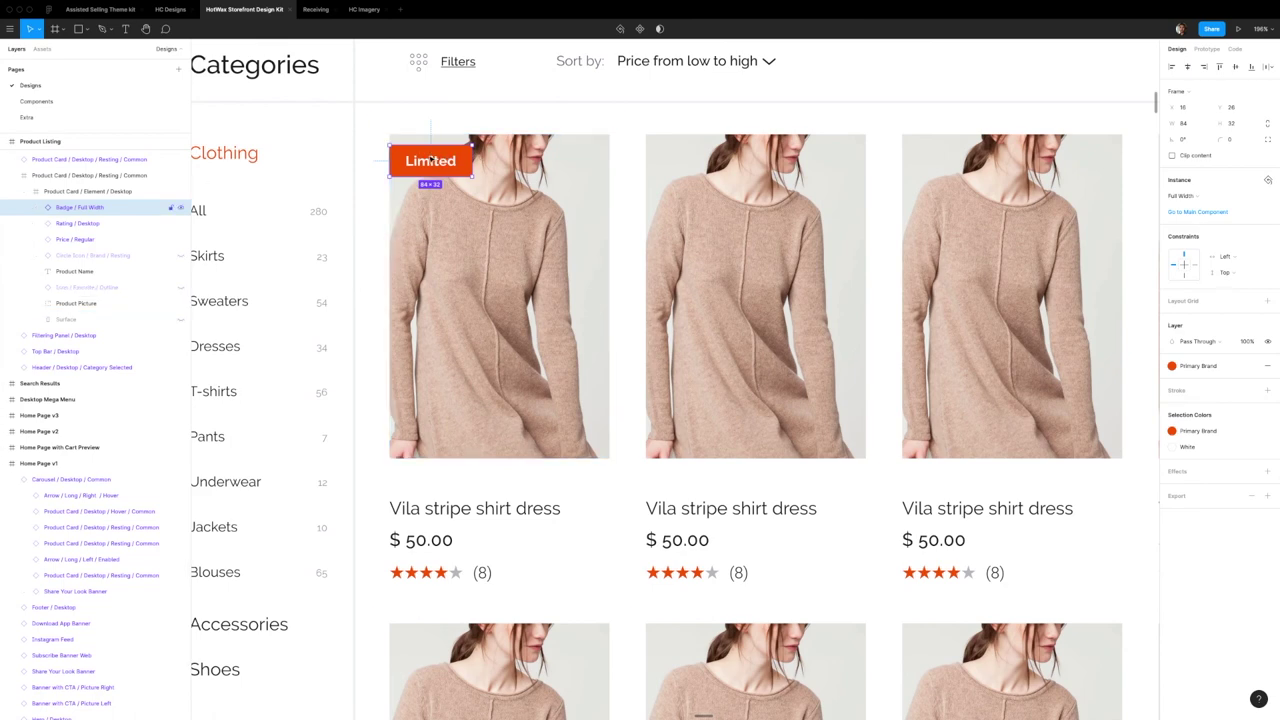
left_click(124, 194)
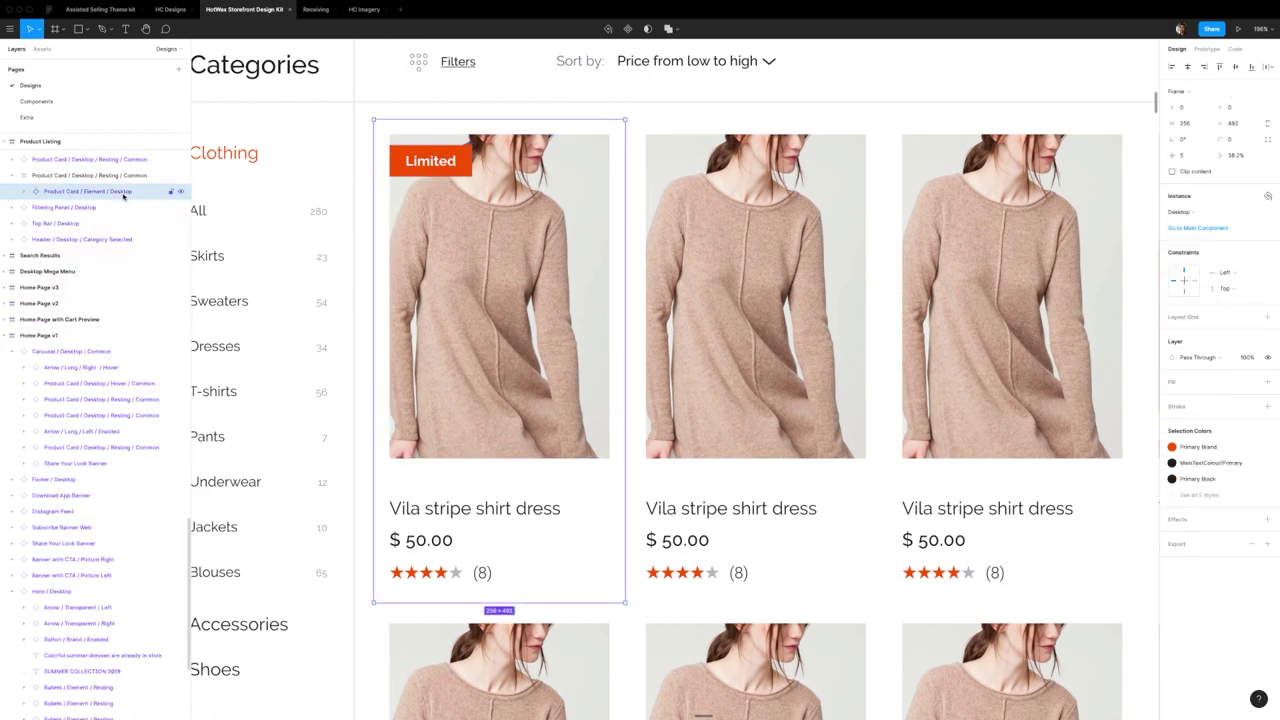
key("shift+Return")
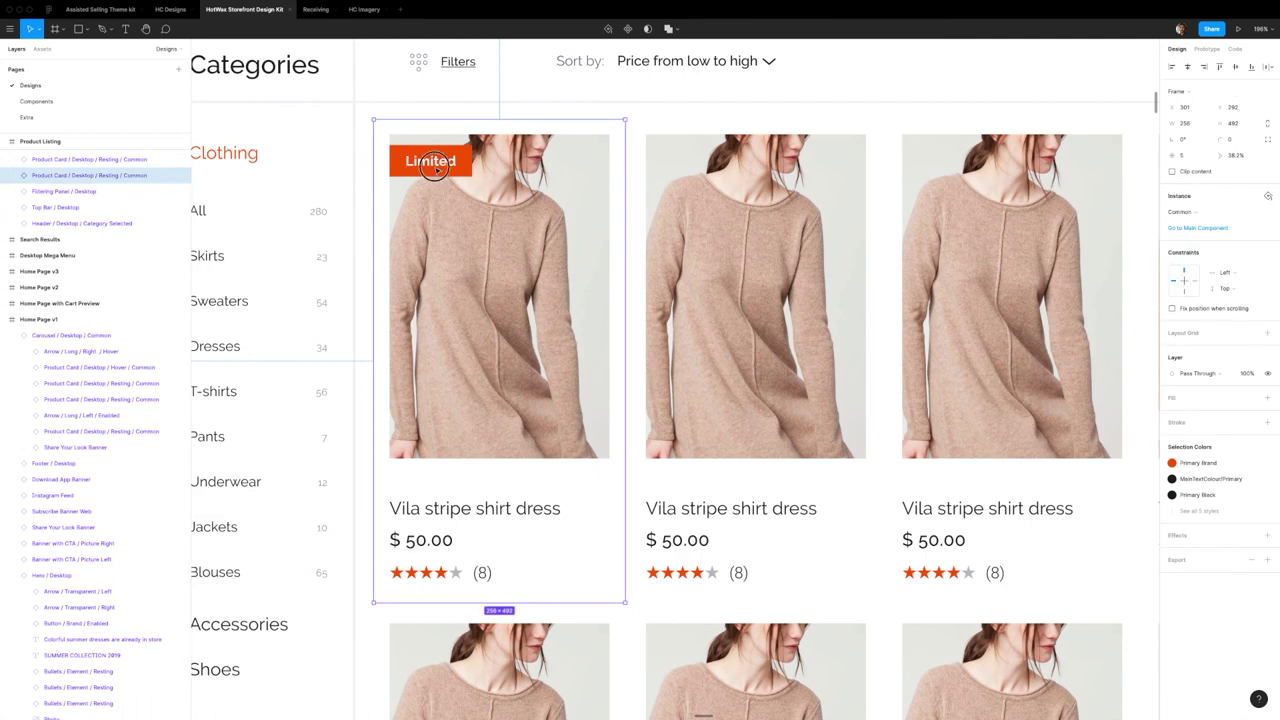
double_click(436, 170)
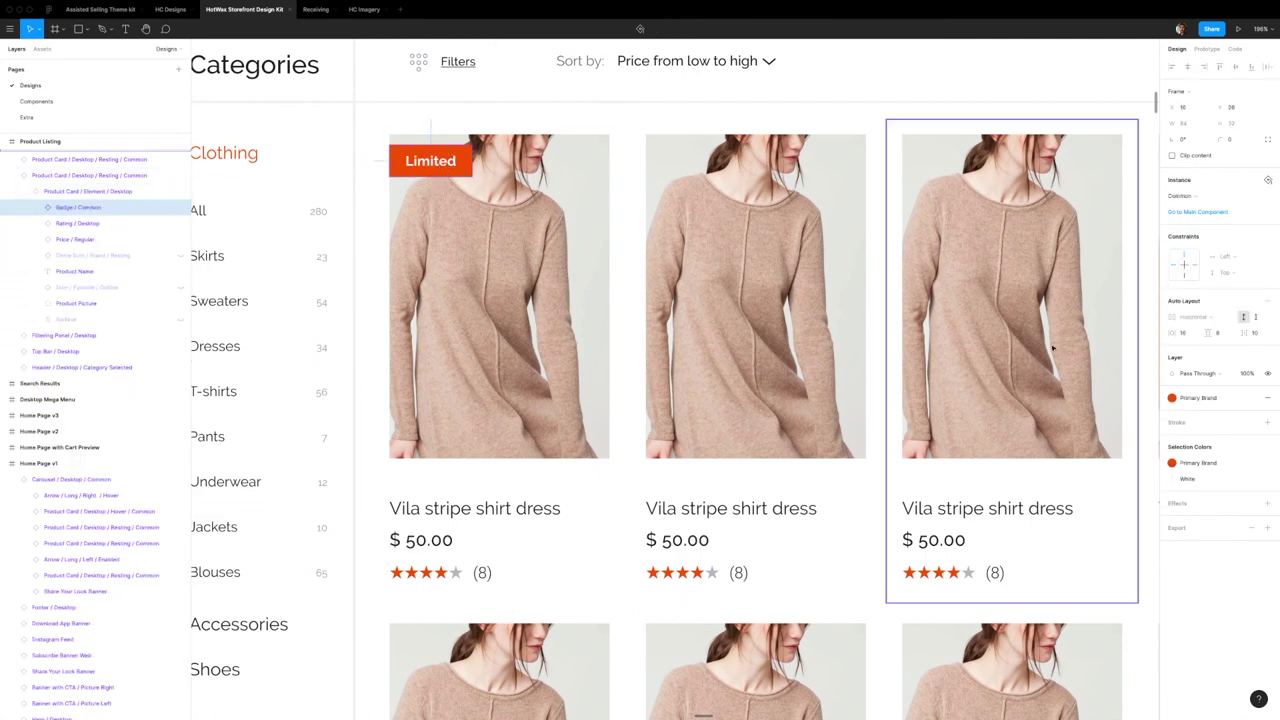
left_click(1200, 400)
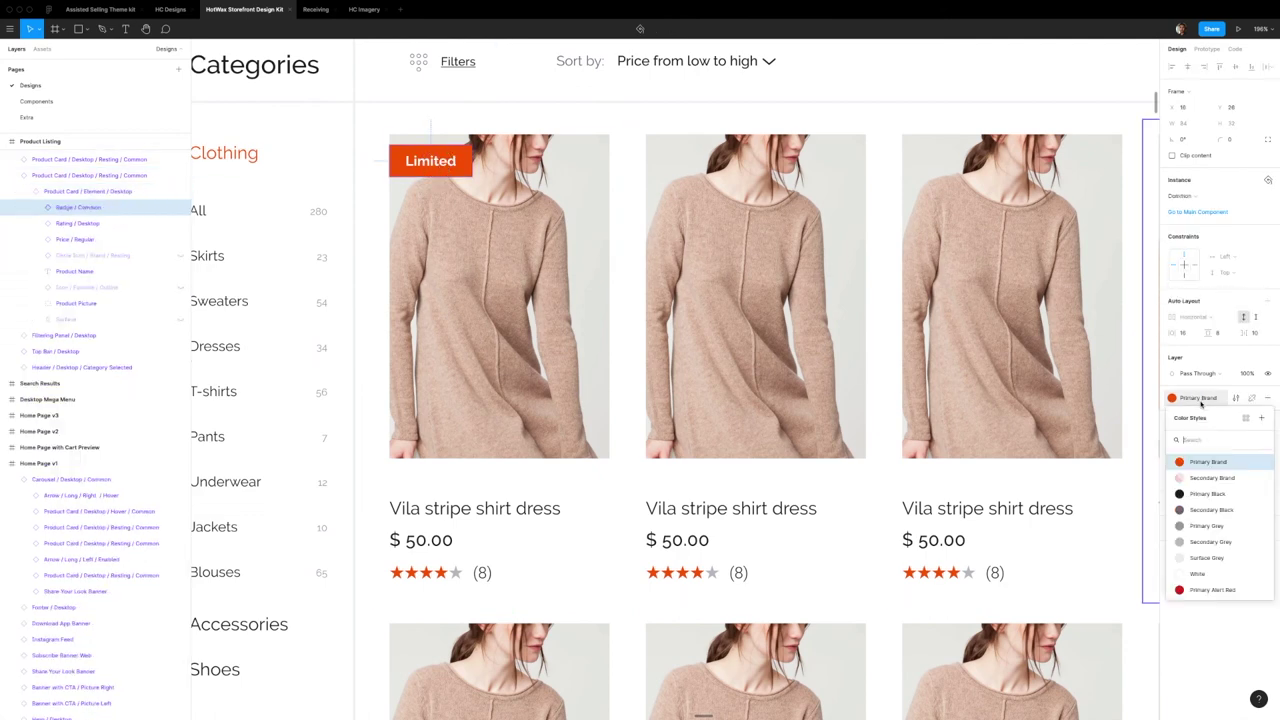
scroll(1212, 505, "down", 2)
scroll(1215, 507, "down", 3)
left_click(1208, 466)
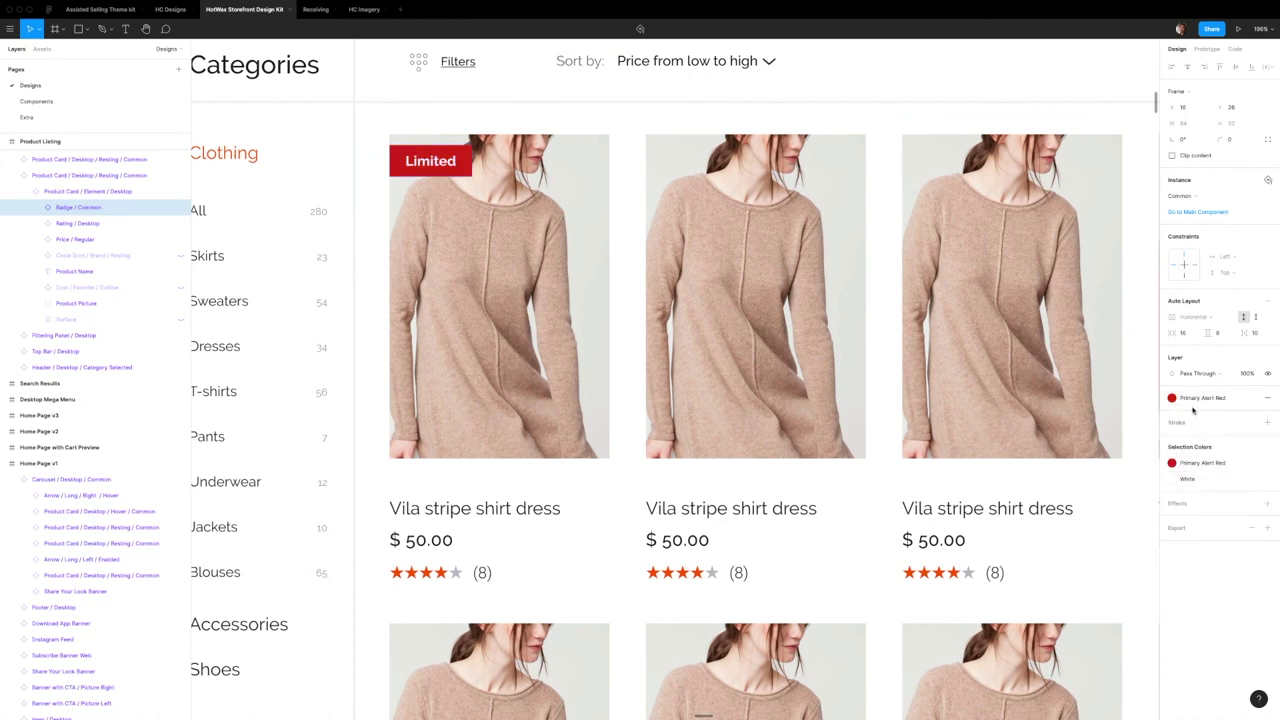
left_click(1196, 400)
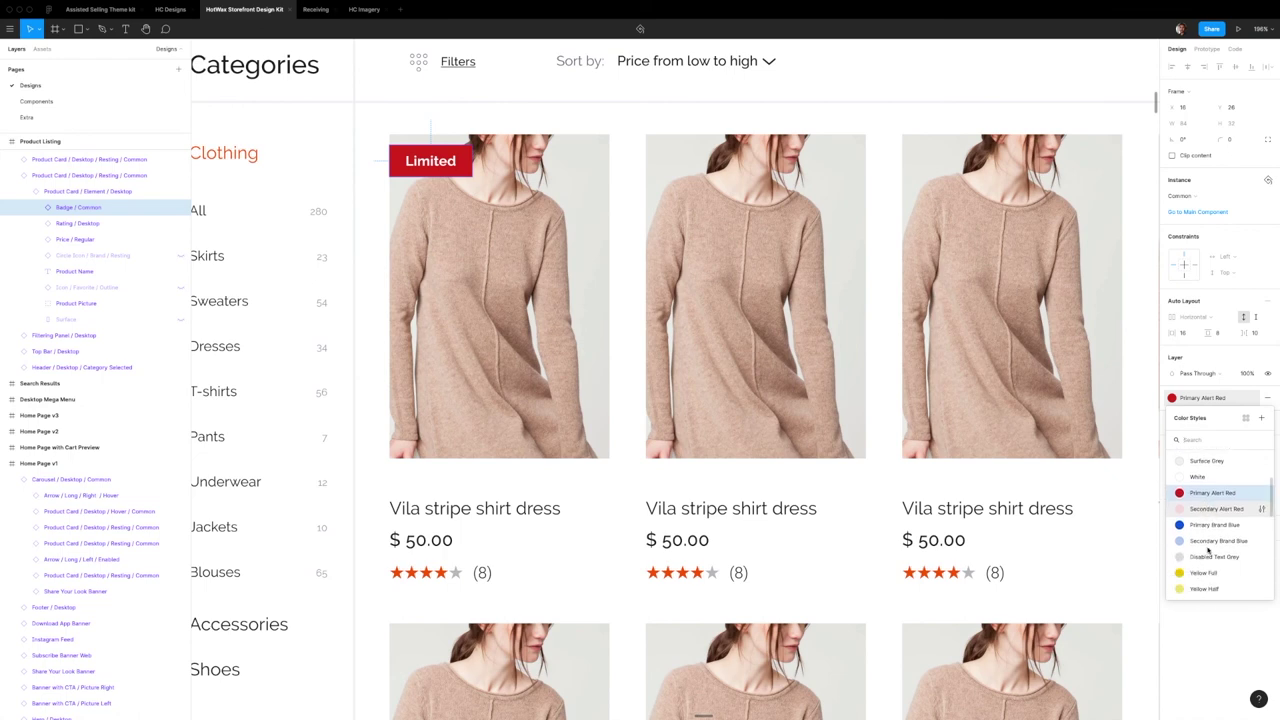
left_click(1206, 511)
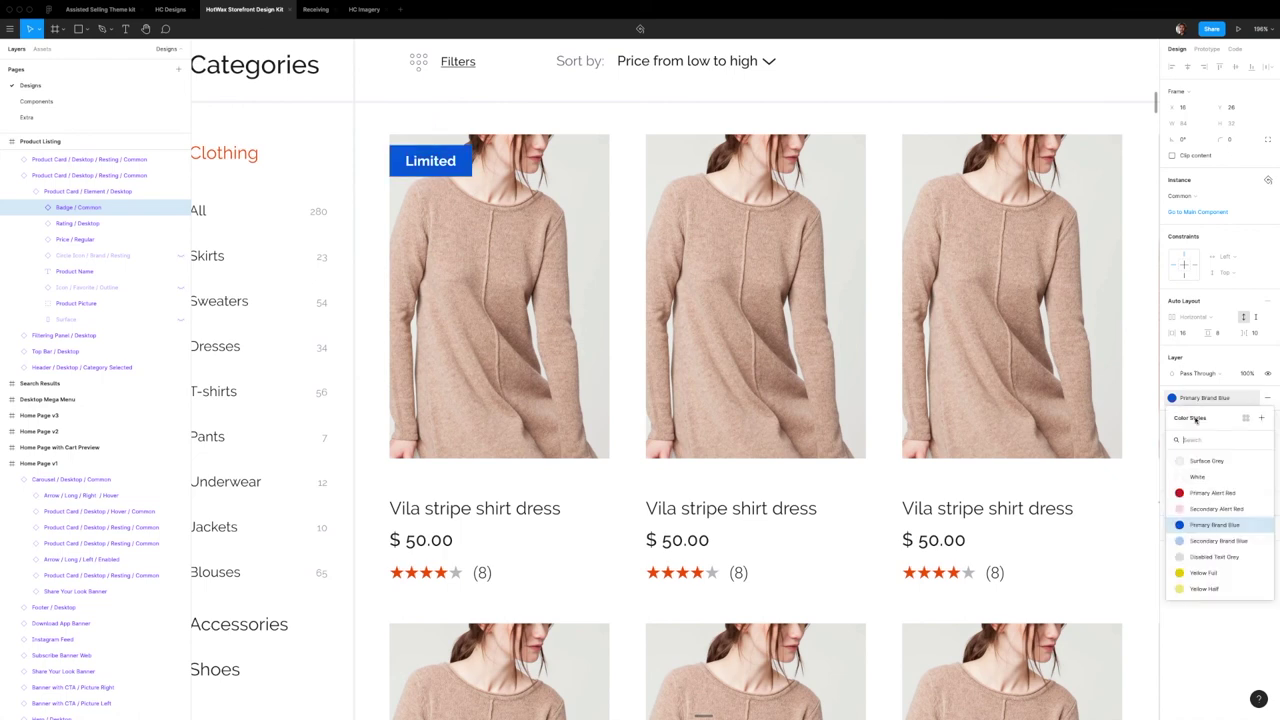
scroll(1197, 441, "up", 2)
scroll(1198, 448, "up", 2)
scroll(1199, 452, "up", 1)
scroll(1200, 458, "up", 1)
left_click(1200, 458)
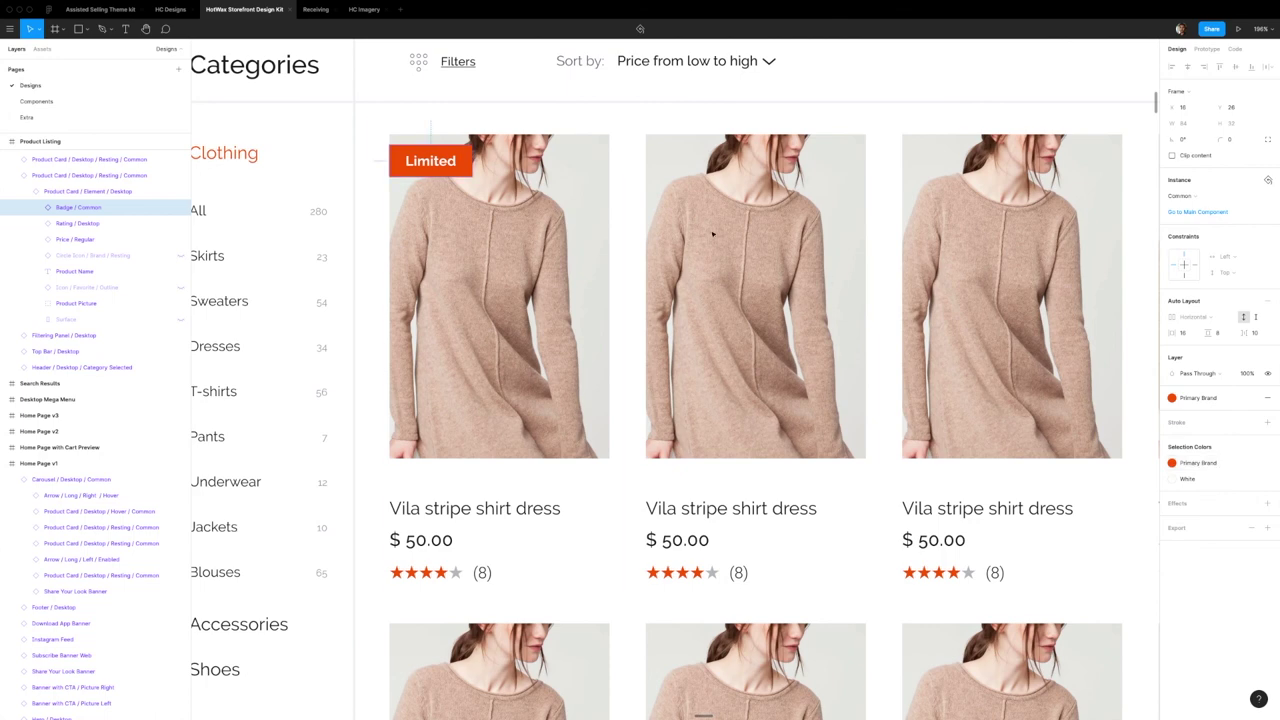